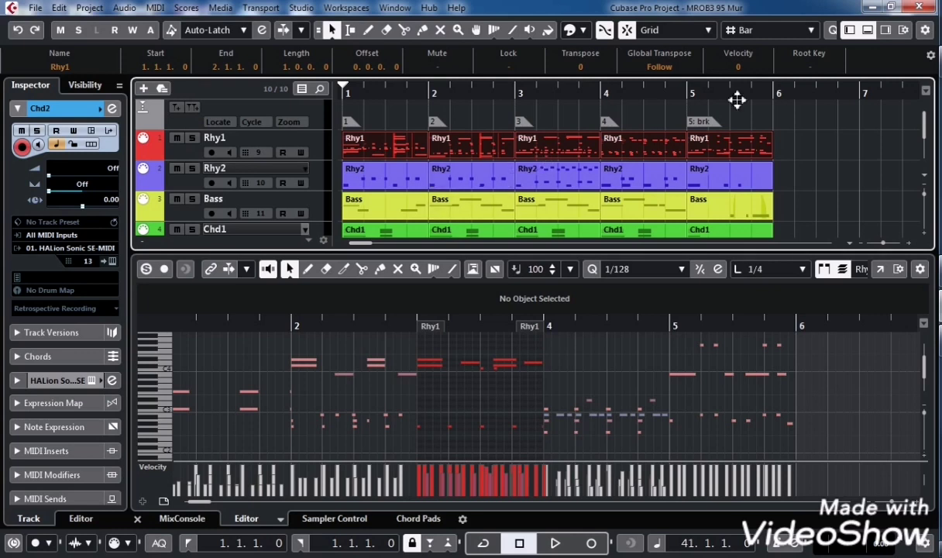
Hide the key editor beneath the arrangement and select all MIDI parts on the five tracks.
left_click(869, 31)
left_click_drag(829, 133, 394, 274)
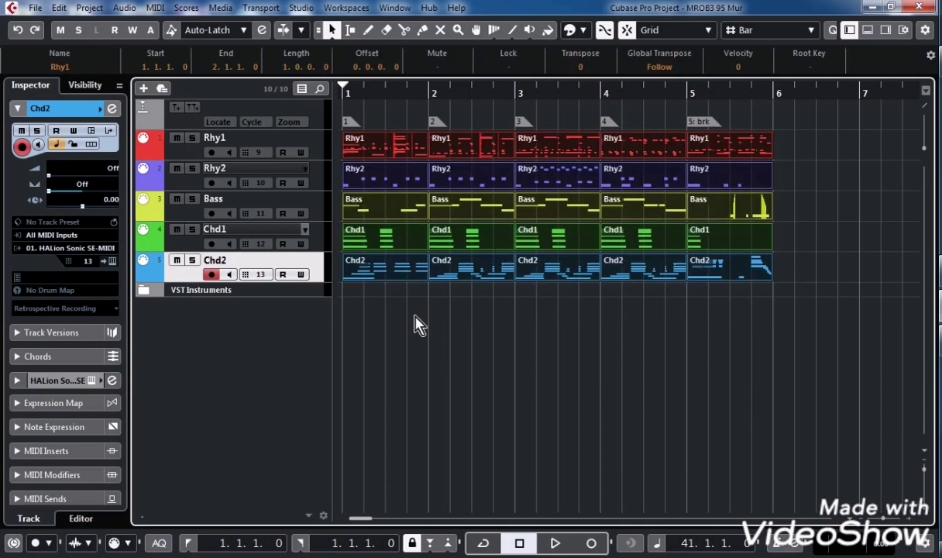
Go through the Rhy1, Rhy2, Bass, Chd1 and Chd2 tracks to check each one's MIDI channel, ending on the VST Instruments folder.
left_click(308, 145)
left_click(298, 178)
left_click(305, 208)
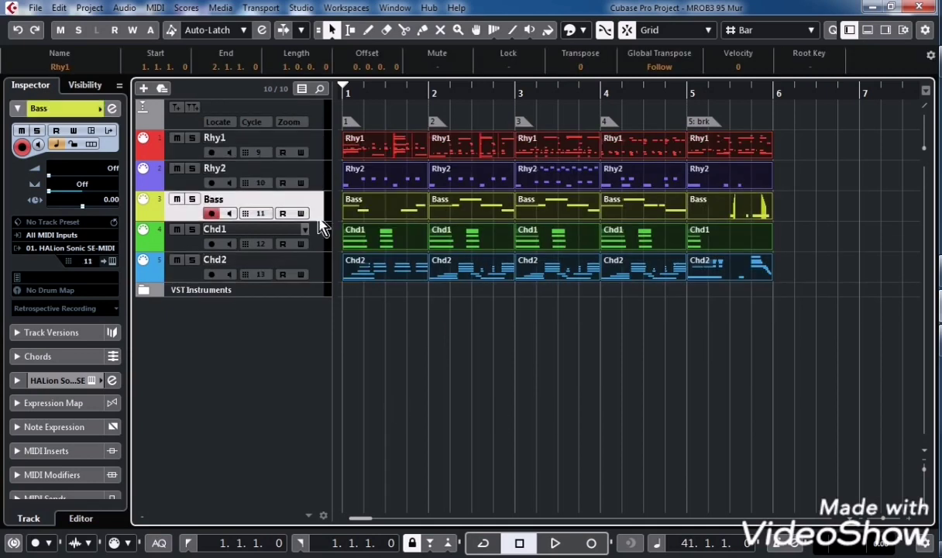
left_click(304, 236)
left_click(317, 268)
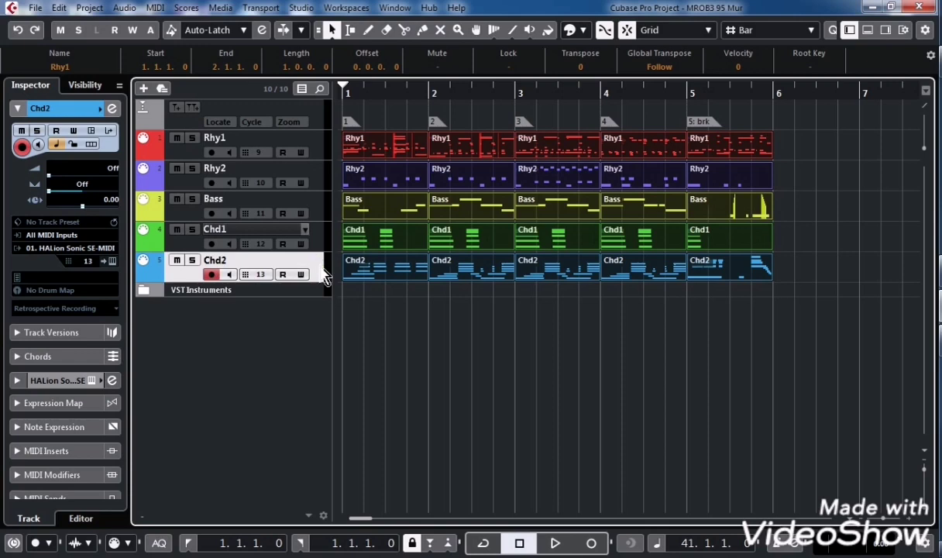
left_click(323, 153)
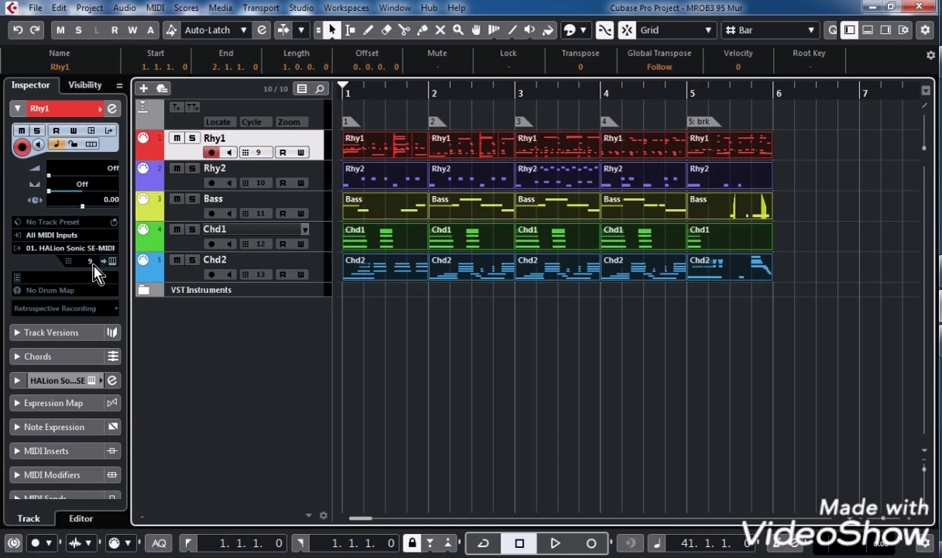
left_click(318, 186)
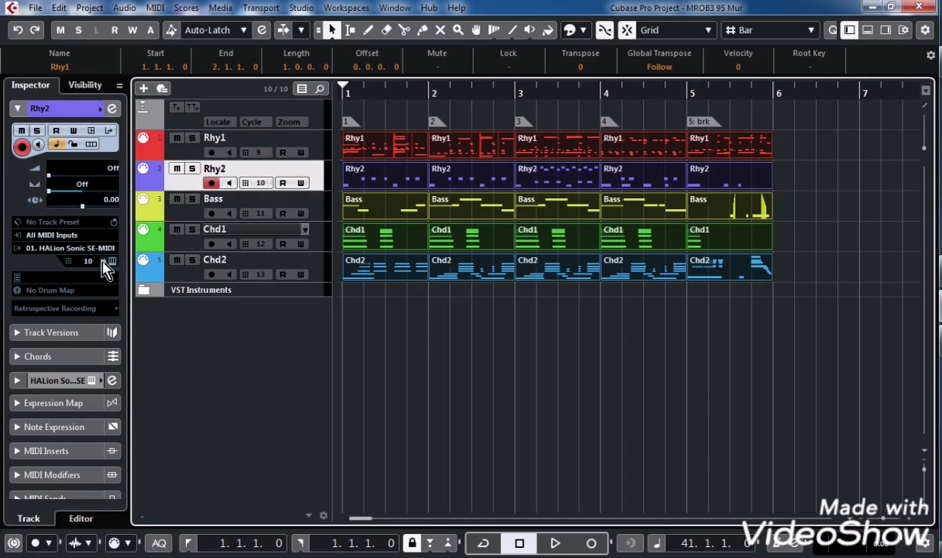
left_click(318, 213)
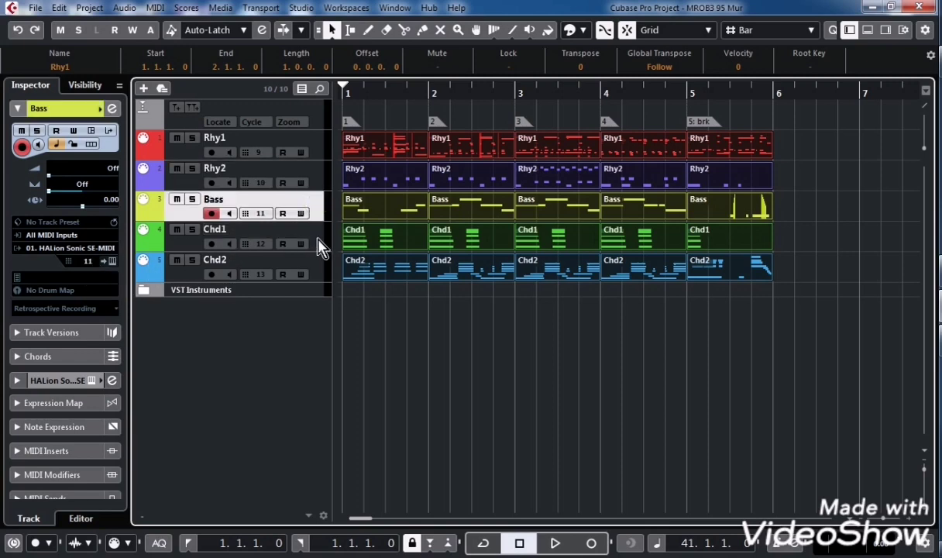
left_click(317, 247)
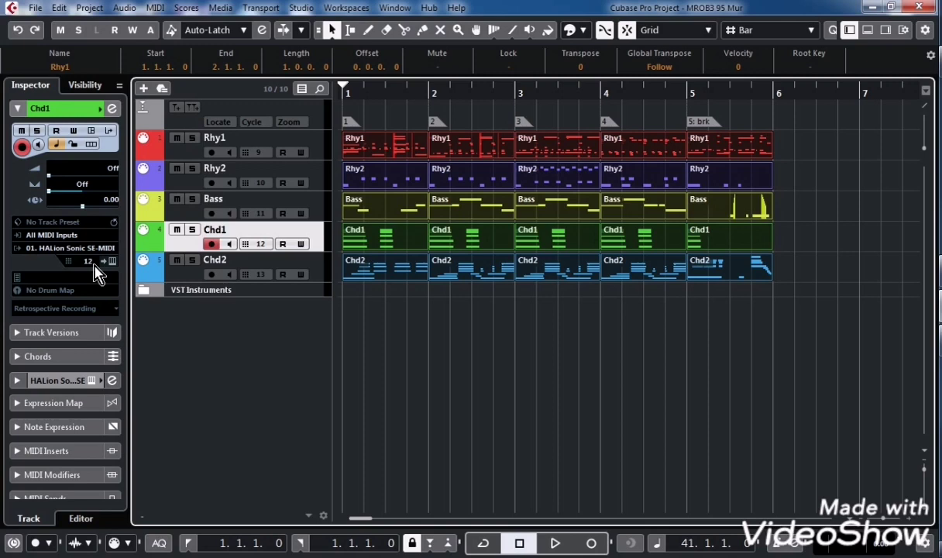
left_click(314, 272)
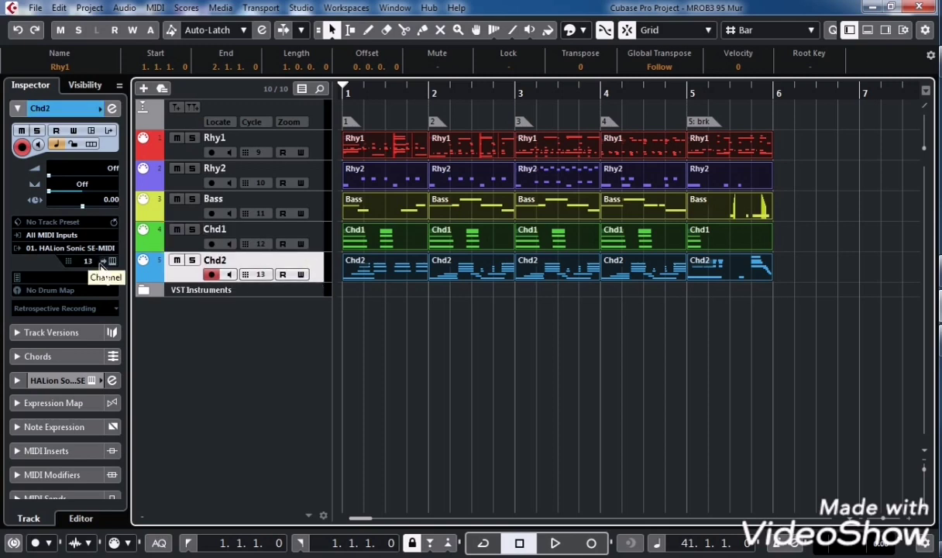
left_click(234, 293)
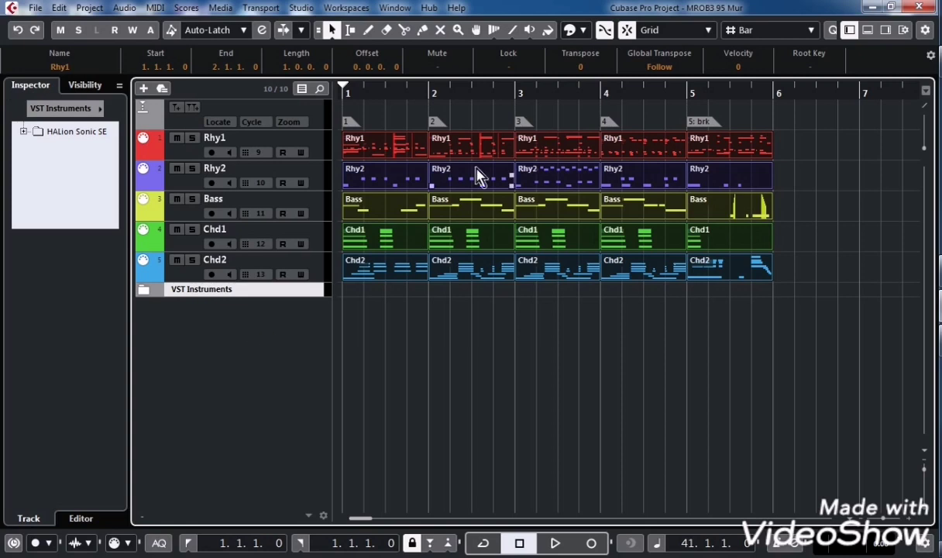
Place the project cursor at bar 2 and inspect markers 2 and 3.
left_click(416, 97)
left_click(438, 126)
left_click(519, 124)
Add a Signature track beneath the marker track and select its time signature event at bar 1.
left_click(317, 124)
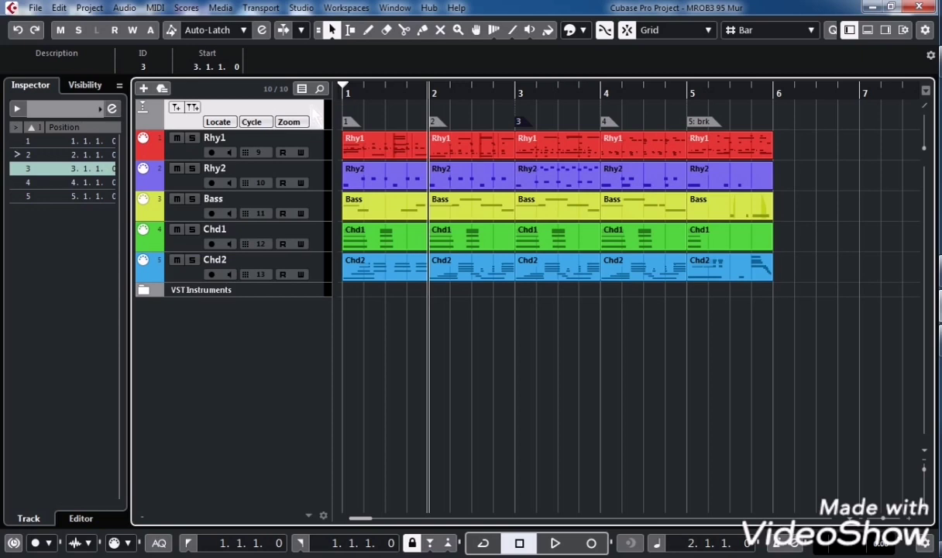
right_click(313, 111)
mouse_move(325, 119)
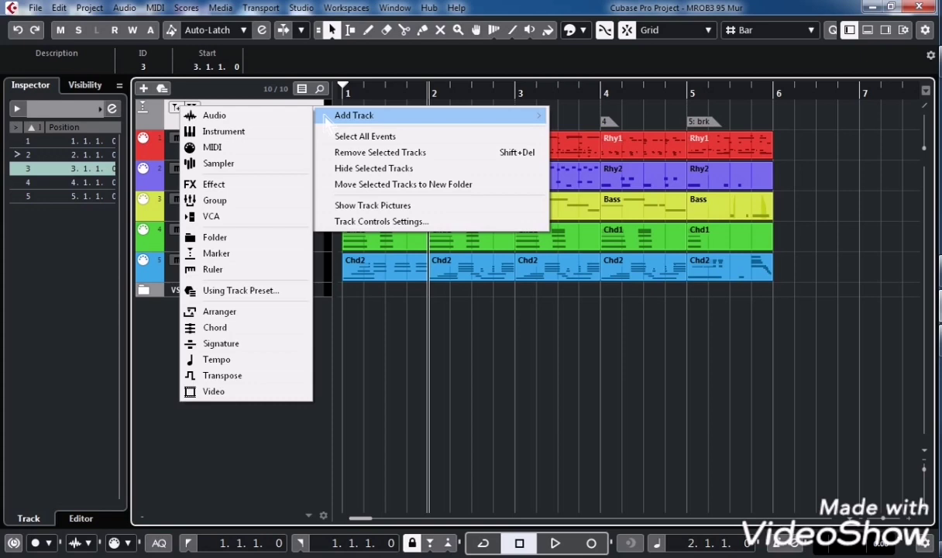
left_click(296, 349)
left_click(356, 142)
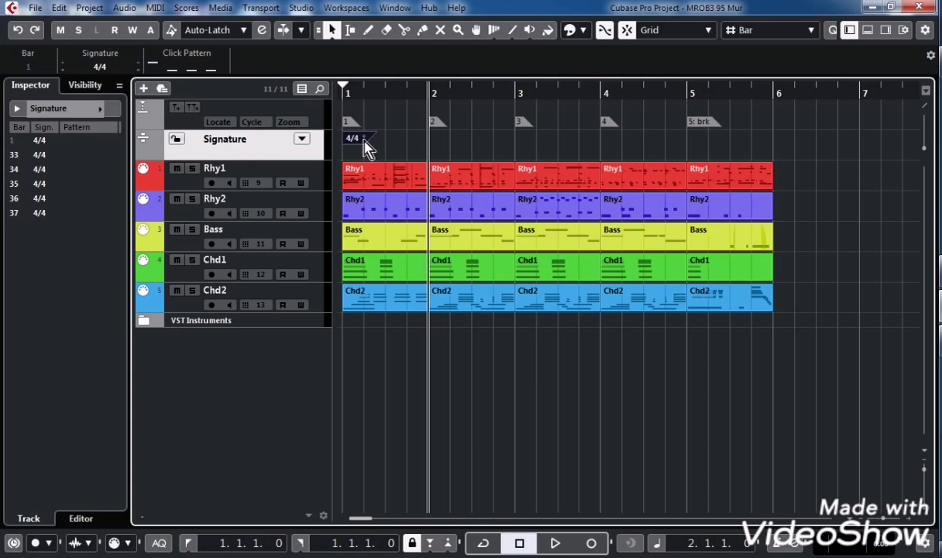
Examine the Rhy1 parts in the first three bars against the time signature event at bar 1.
left_click(391, 187)
left_click(488, 187)
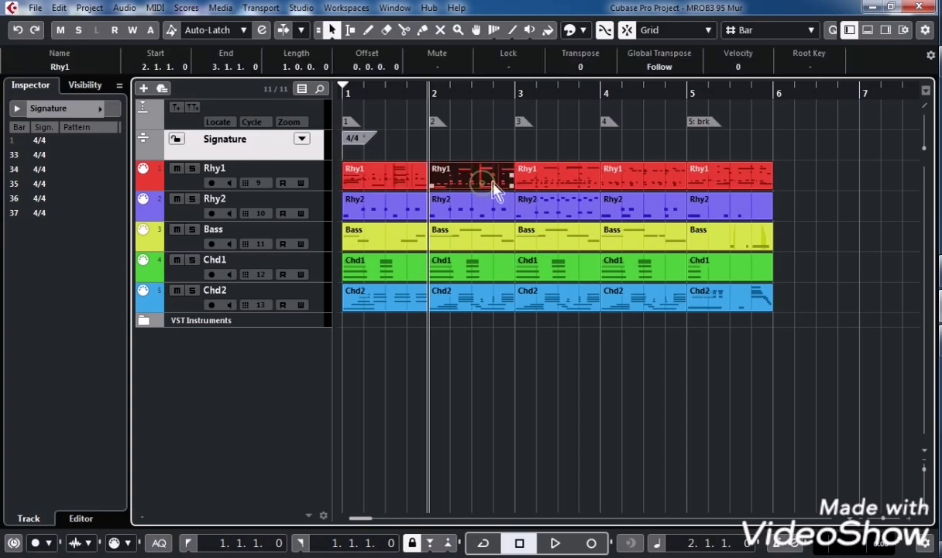
left_click(563, 179)
left_click(380, 186)
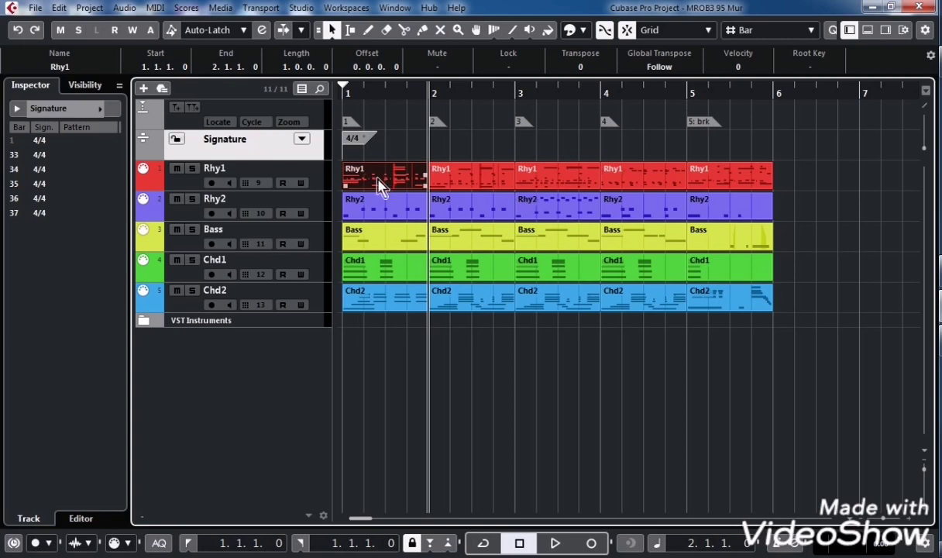
left_click(361, 141)
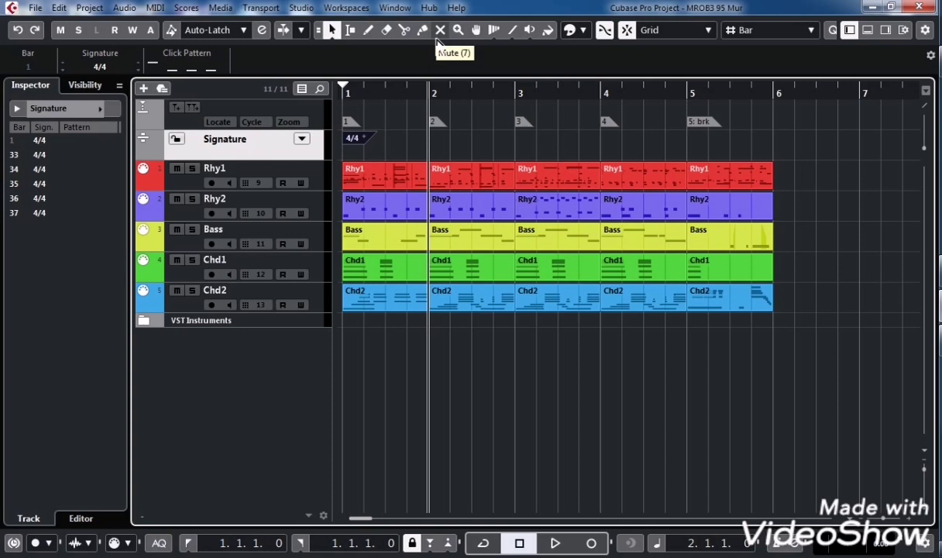
Start a MIDI file import and choose to create a new project for it.
left_click(35, 8)
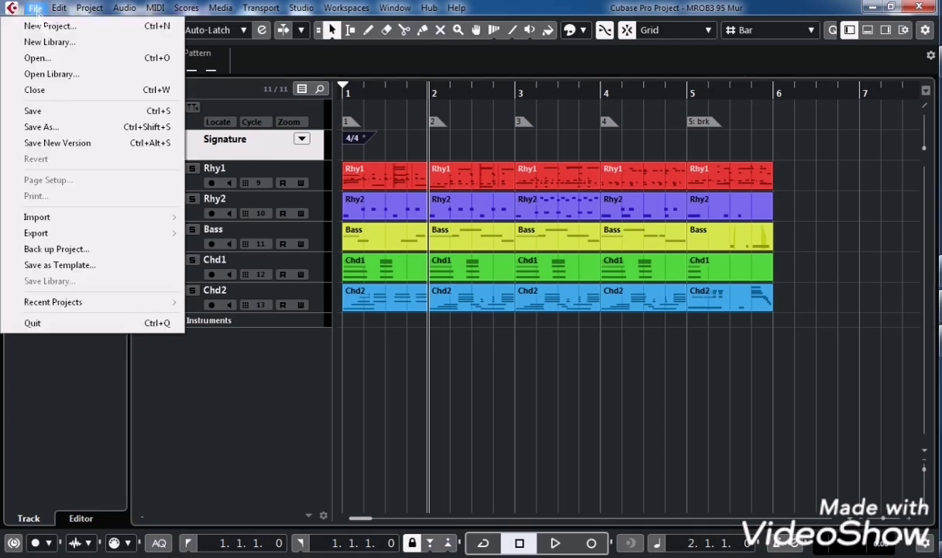
mouse_move(130, 216)
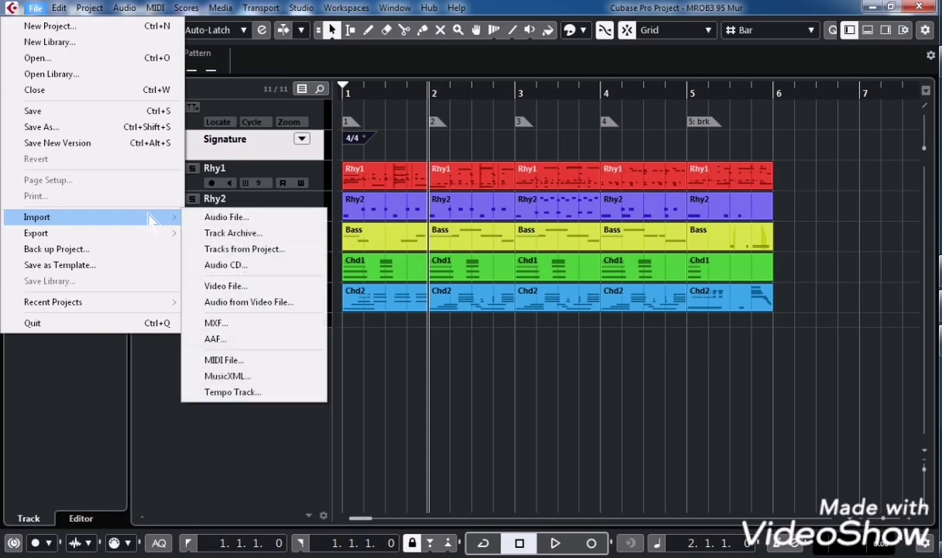
left_click(269, 359)
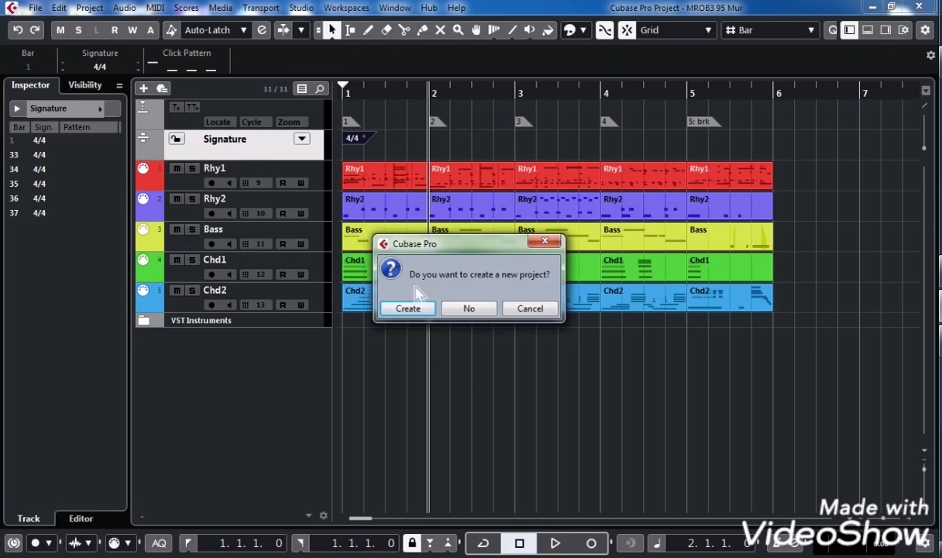
left_click(404, 310)
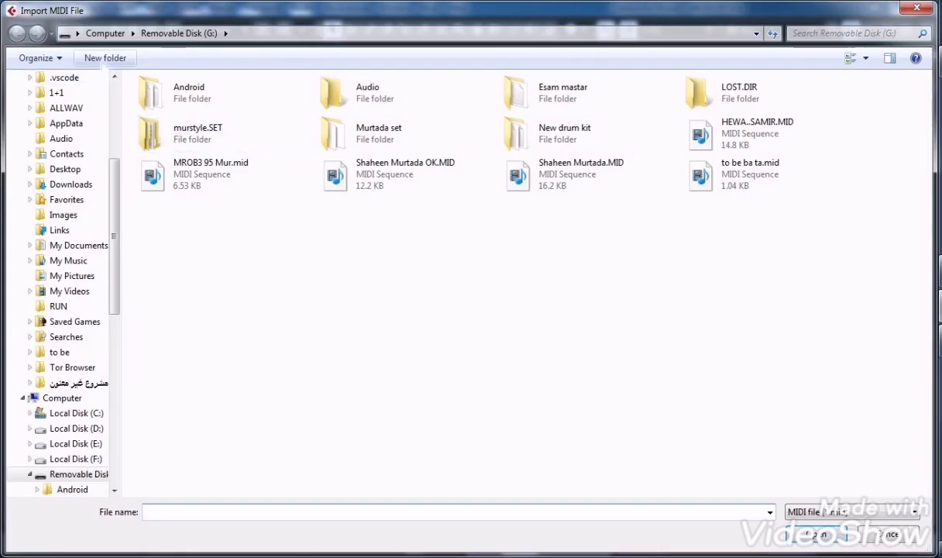
Show files of any type on the Desktop and import the style file HEWA 110 2000 Mur.T559.sty.
left_click(76, 34)
left_click(86, 52)
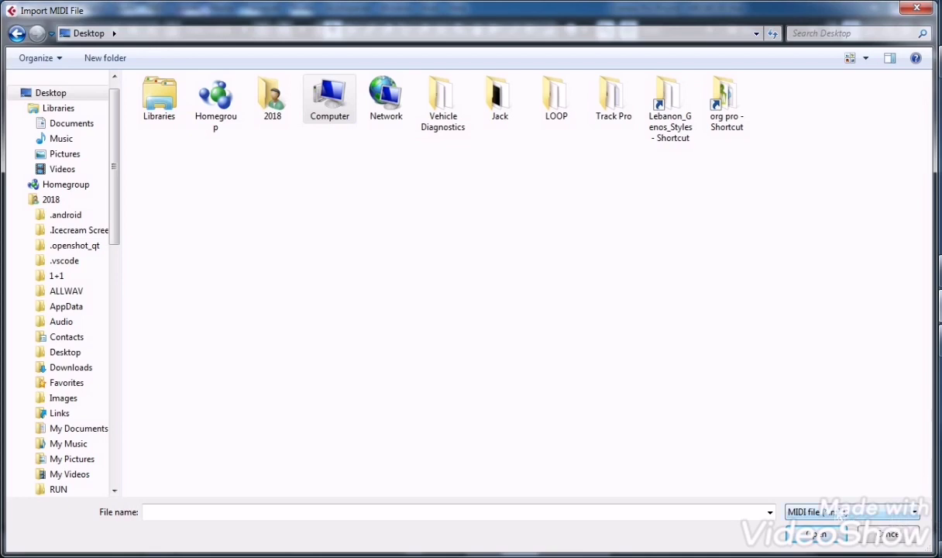
left_click(896, 515)
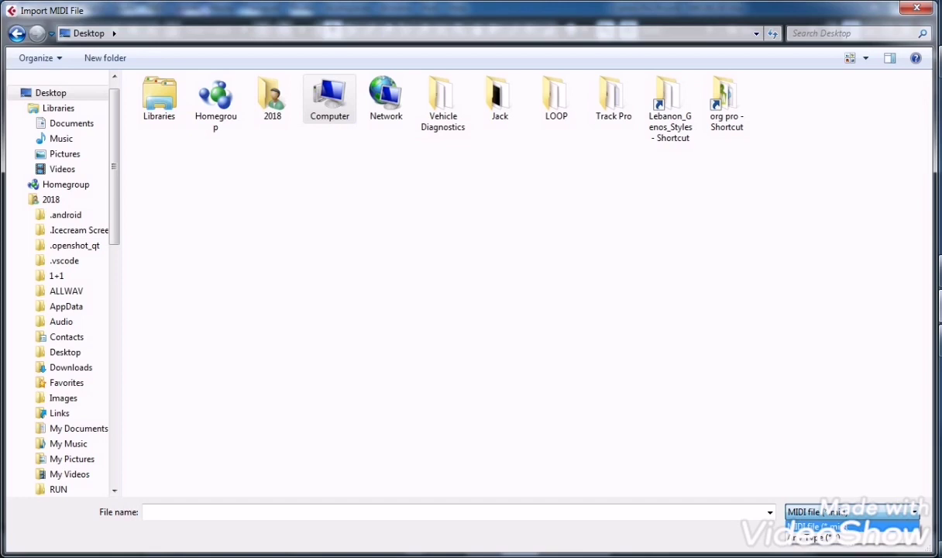
left_click(844, 537)
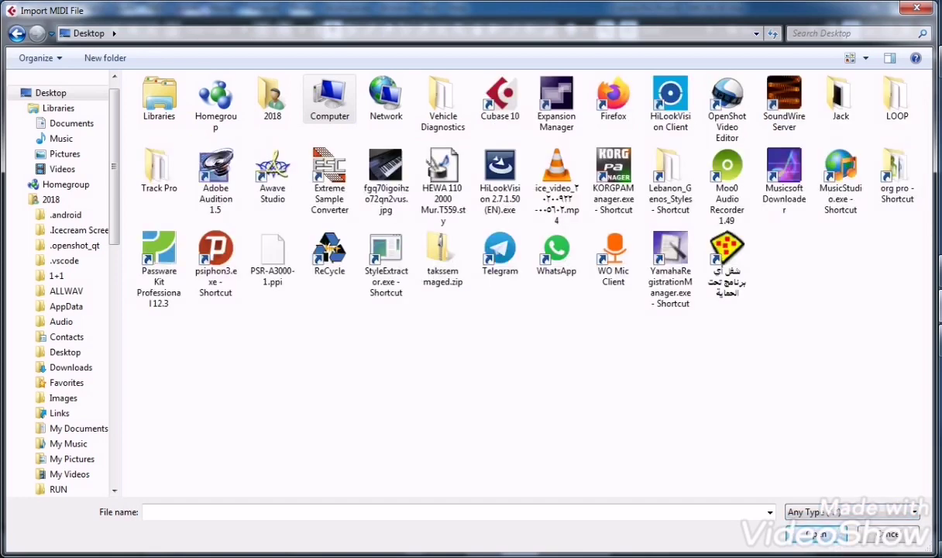
left_click(442, 186)
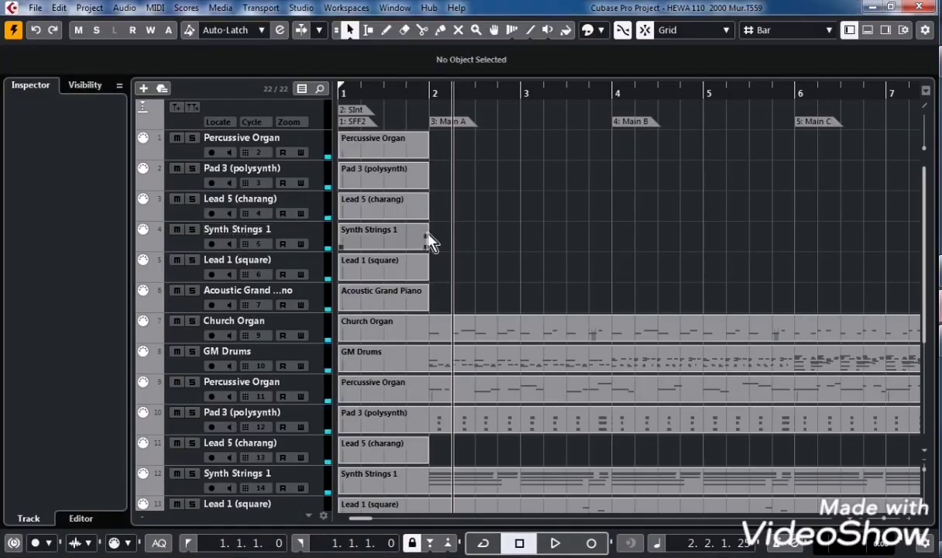
Survey the imported arrangement and check the parts and MIDI channels of the first six tracks.
scroll(419, 190, "down", 3)
scroll(464, 220, "up", 3)
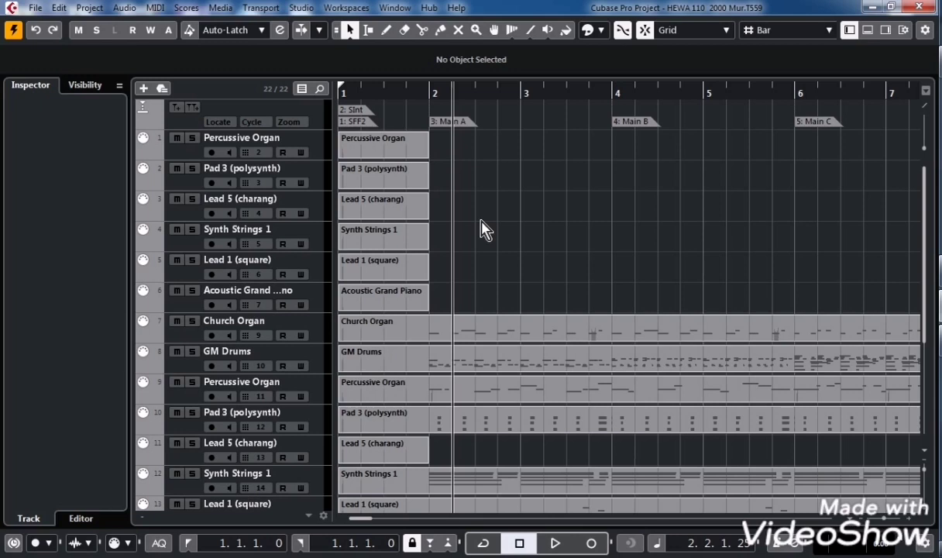
key("g")
key("g")
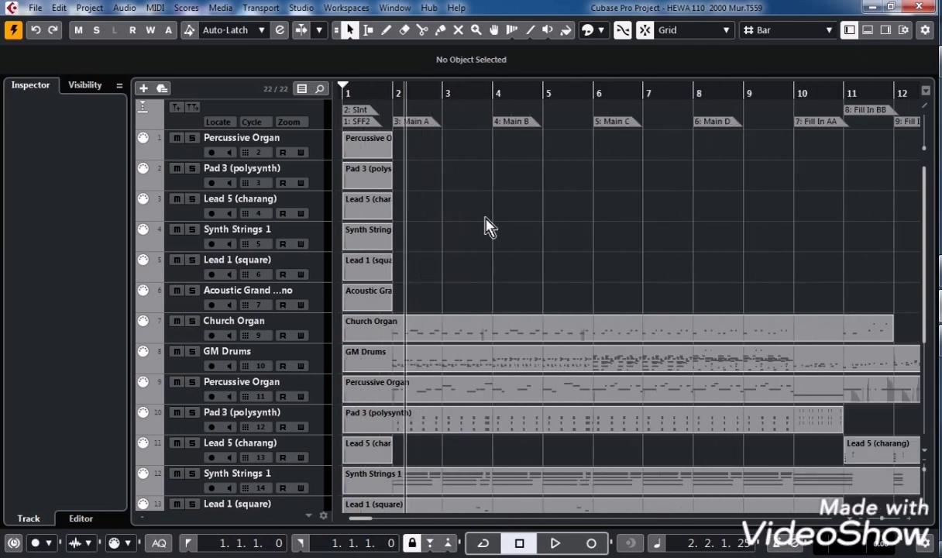
left_click(319, 140)
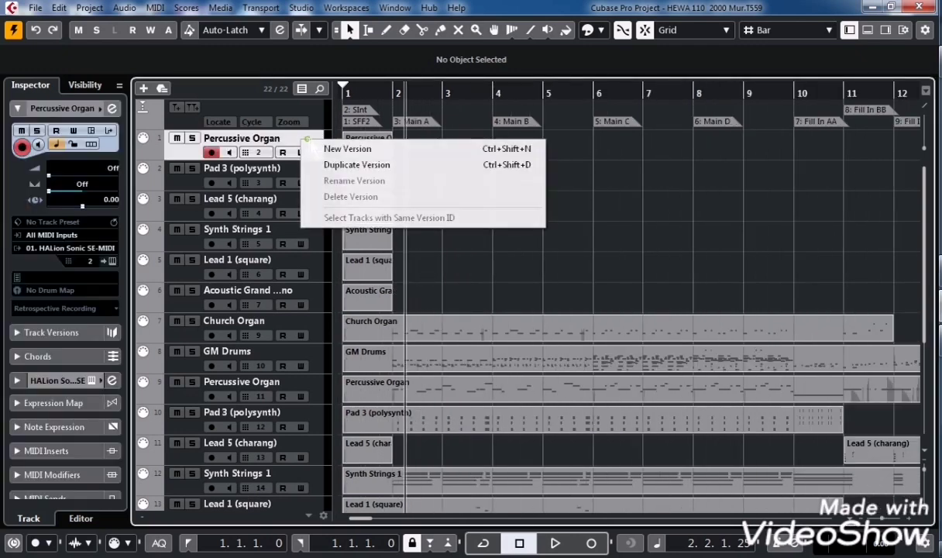
left_click(287, 179)
left_click(323, 190)
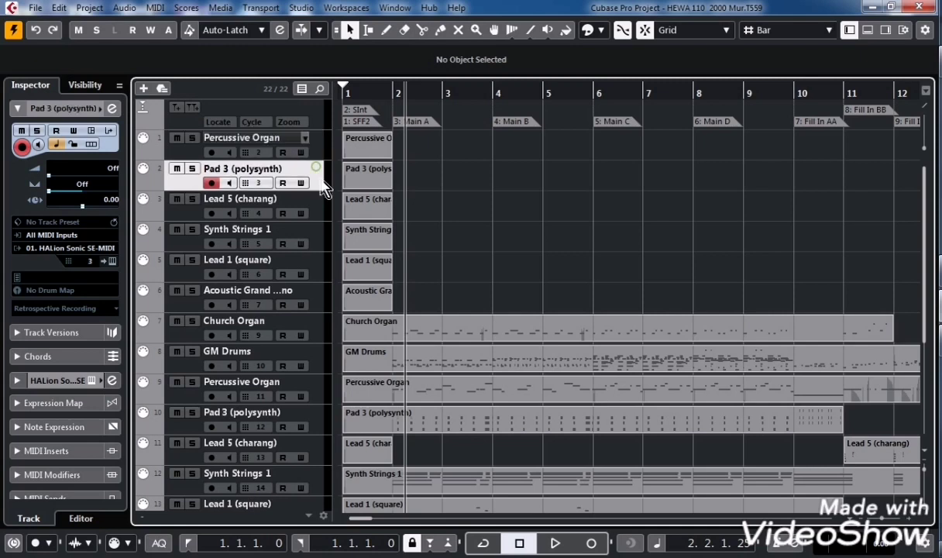
left_click(305, 209)
left_click(303, 265)
left_click(322, 302)
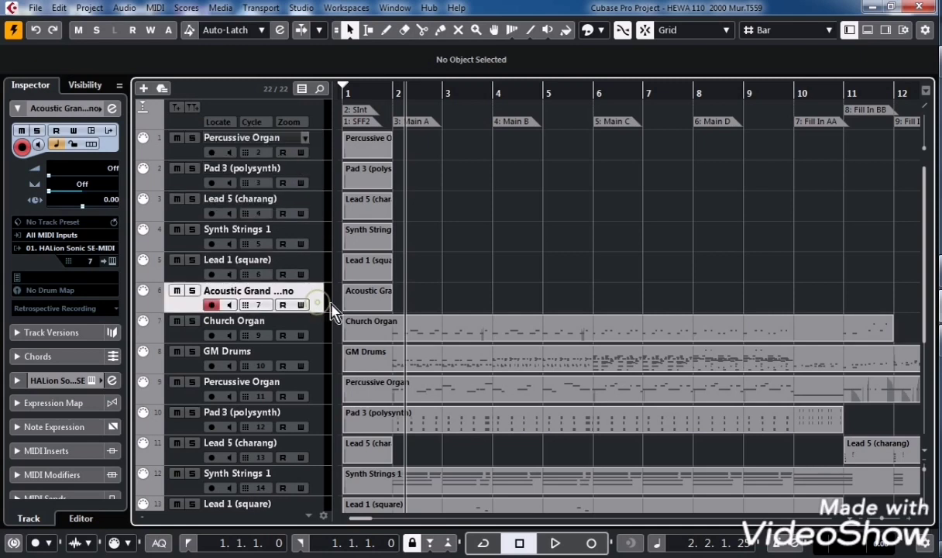
Remove the first six tracks, Percussive Organ through Acoustic Grand Piano on channels 2 to 7, and collapse the VST Instruments folder.
left_click(319, 156, "ctrl")
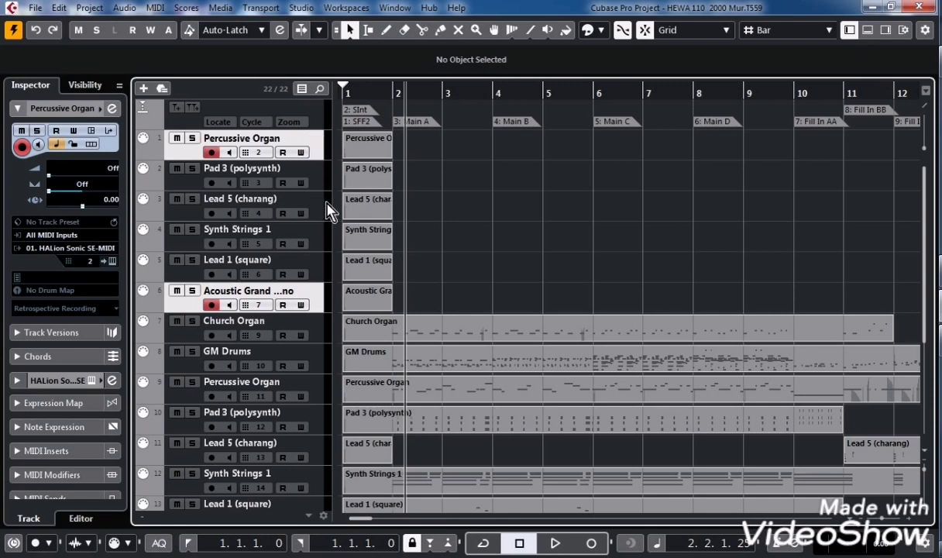
left_click(308, 145)
left_click(321, 304, "shift")
right_click(320, 305)
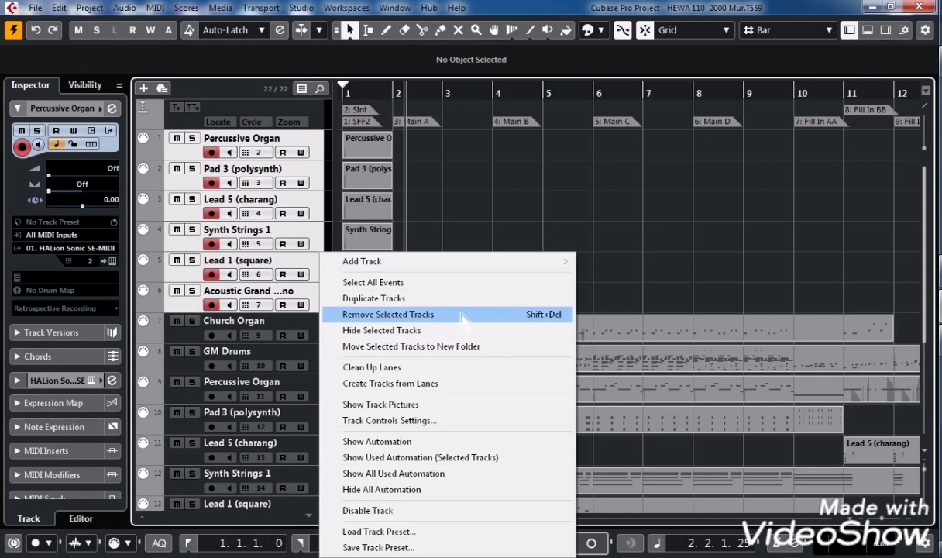
left_click(462, 315)
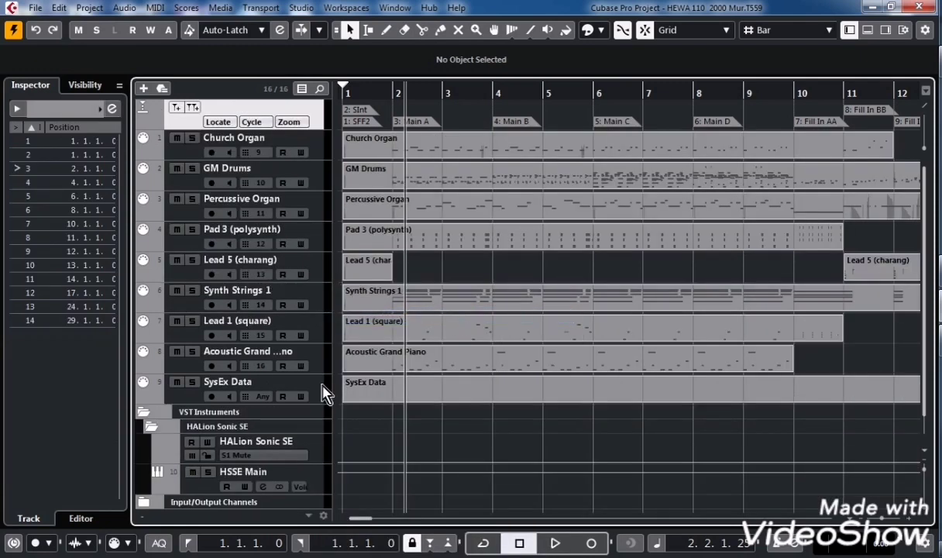
left_click(142, 410)
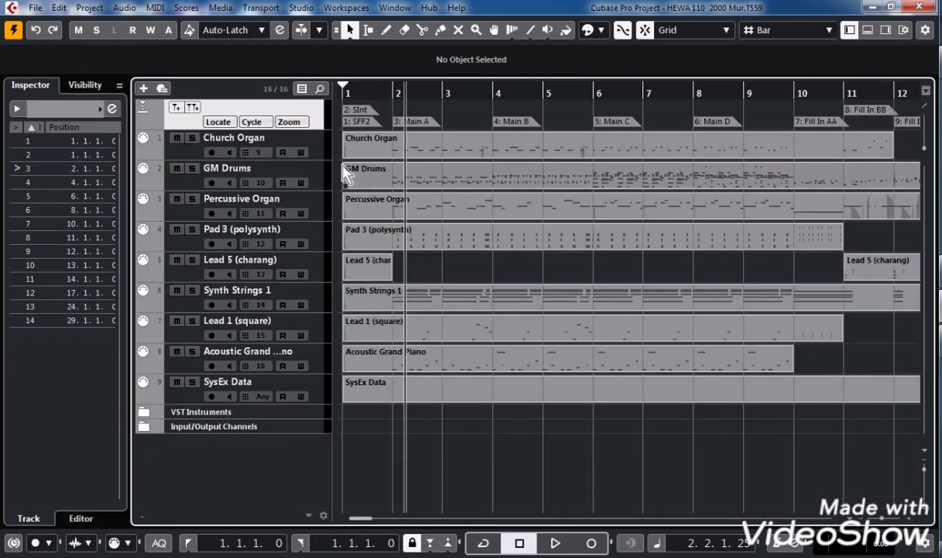
Select the Church Organ track and set the project cursor and right locator to the start of bar 2.
left_click(322, 149)
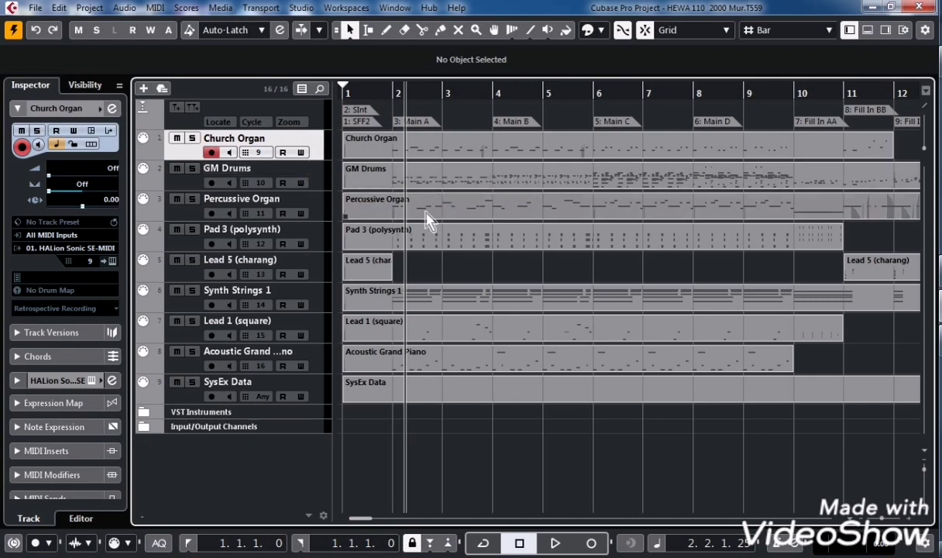
scroll(428, 221, "up", 1)
scroll(428, 221, "down", 3)
left_click(392, 92)
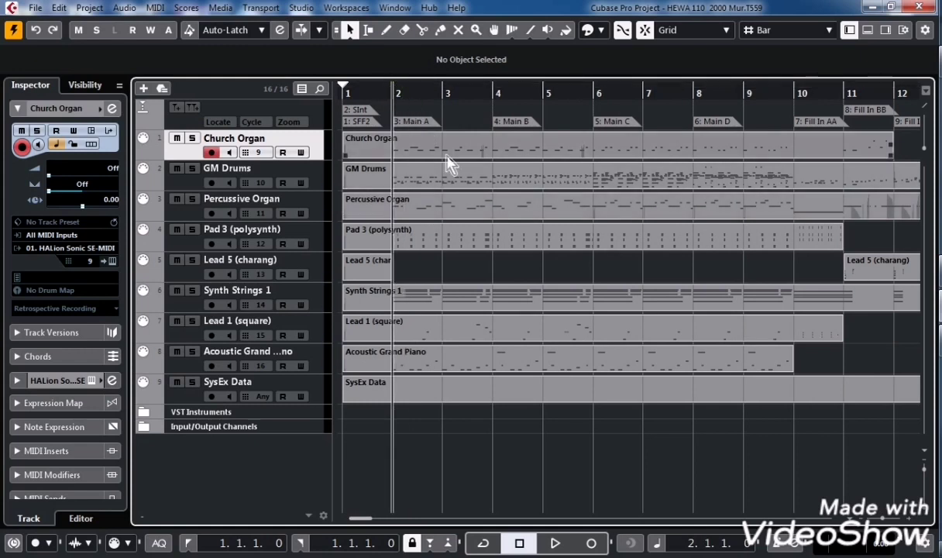
left_click(393, 82)
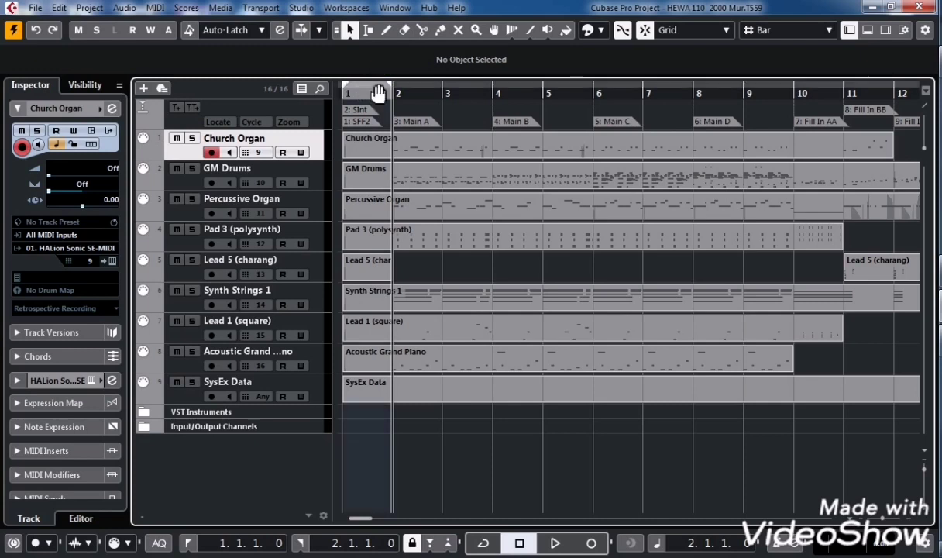
Turn on cycling over bar 1 and mark that bar across all tracks as a range, then return to object selection.
left_click(374, 92)
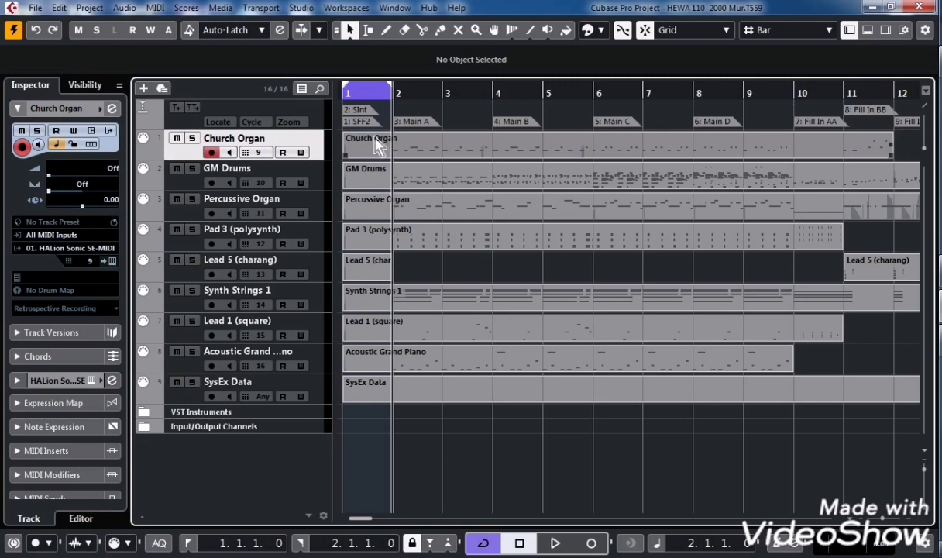
left_click_drag(376, 453, 374, 147)
left_click(627, 434)
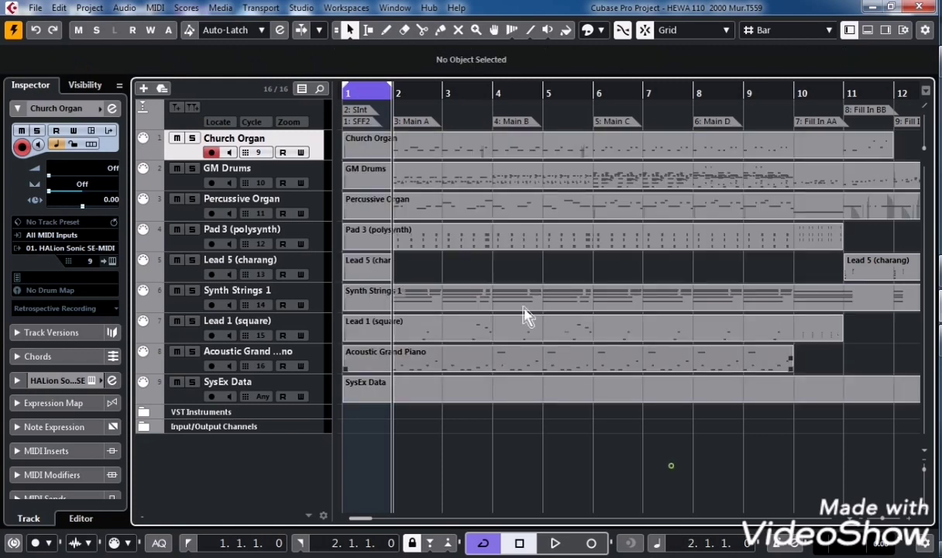
left_click(367, 30)
left_click_drag(398, 417, 335, 159)
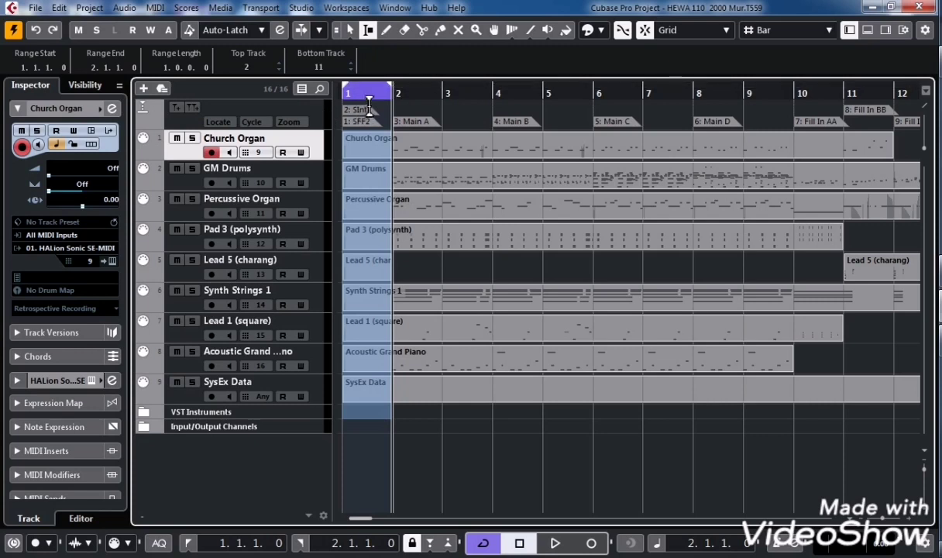
left_click(350, 29)
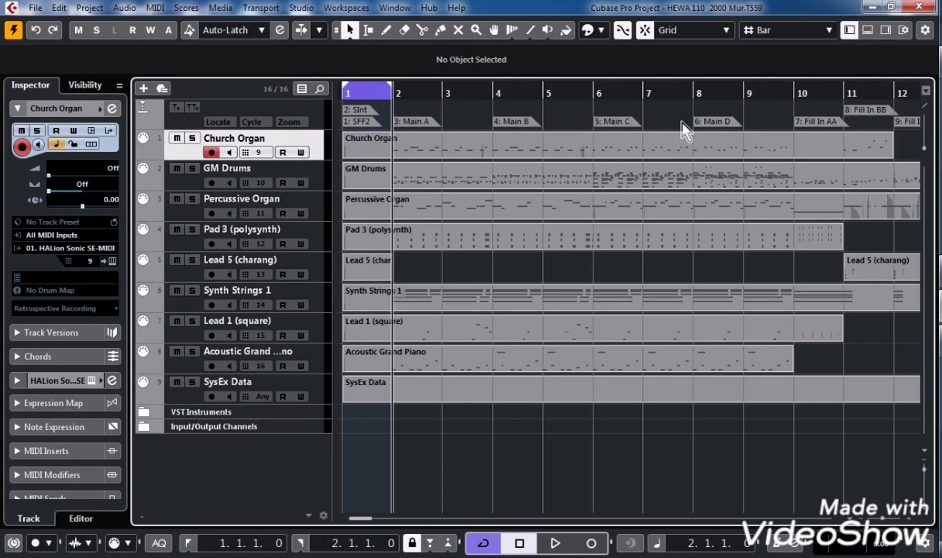
Review the section markers along the timeline from Main A through the fill-ins to Ending A.
left_click(425, 122)
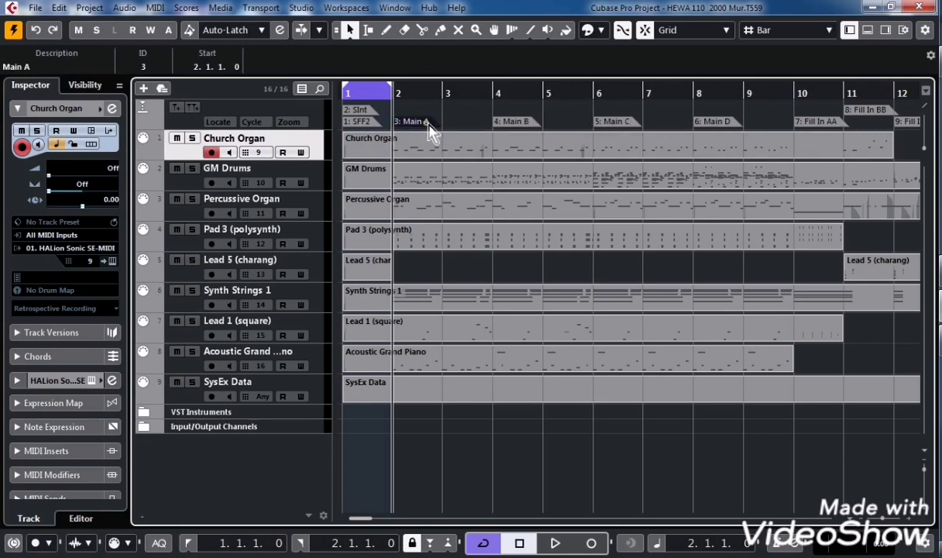
left_click(517, 124)
left_click(600, 124)
left_click(697, 124)
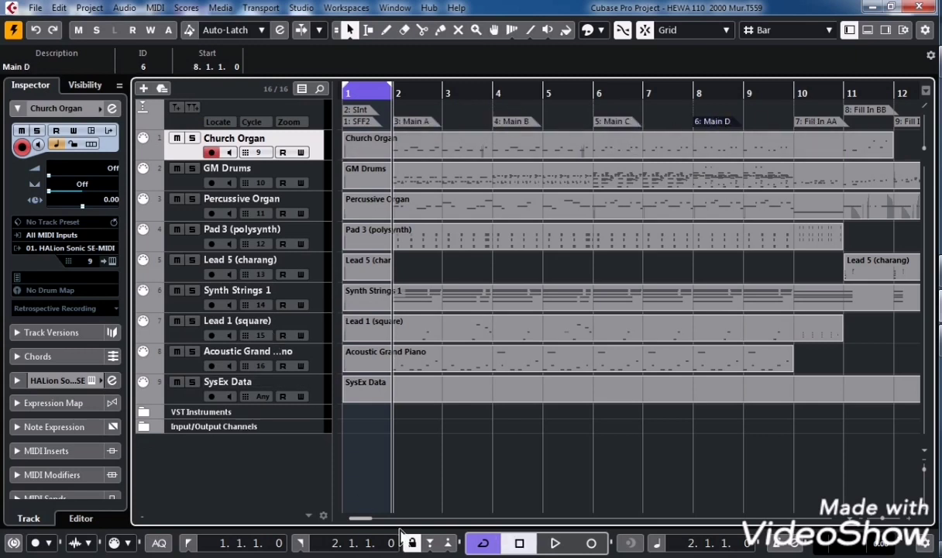
left_click_drag(358, 527, 370, 526)
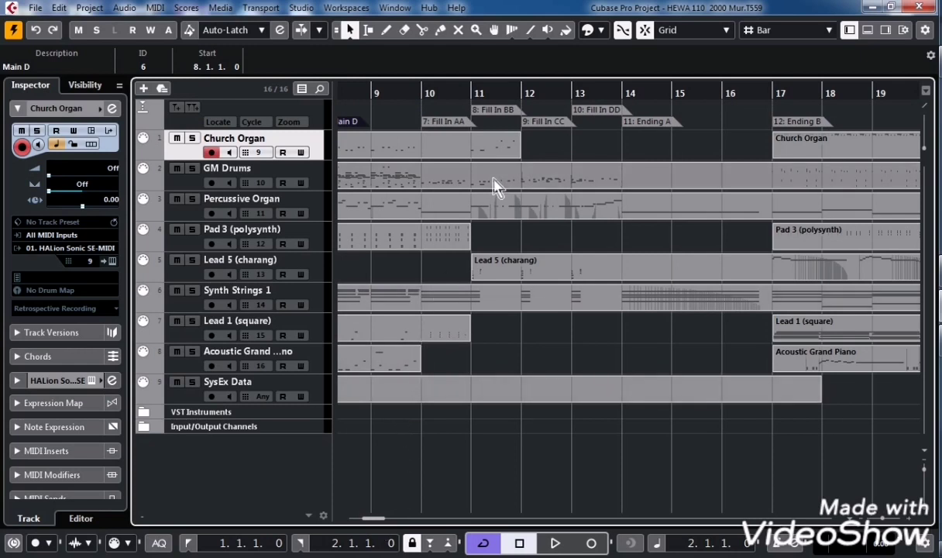
scroll(500, 179, "up", 1)
scroll(502, 178, "up", 1)
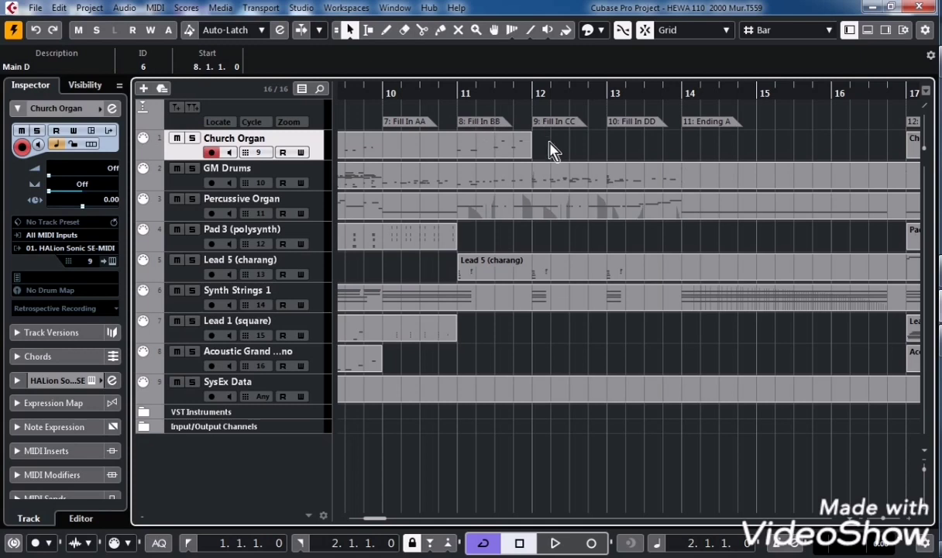
left_click(719, 126)
left_click_drag(378, 522, 314, 523)
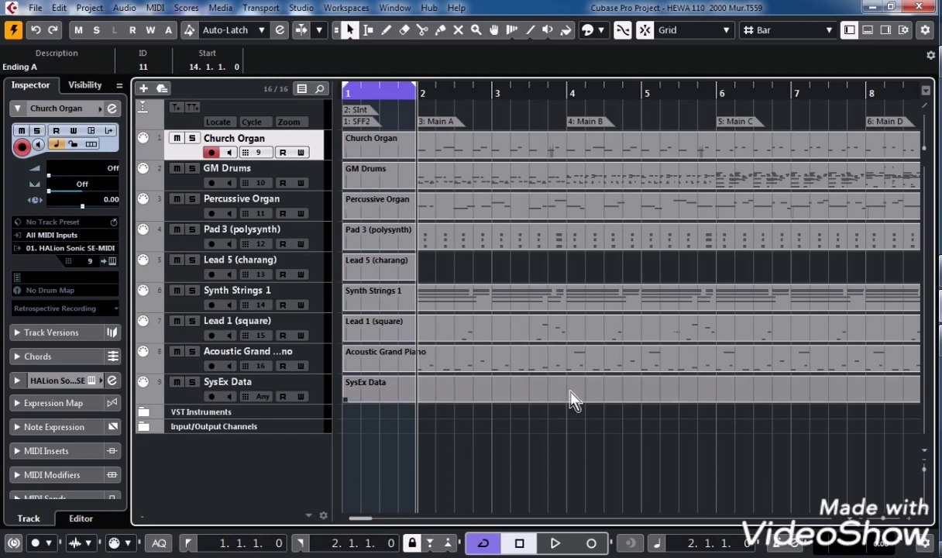
Select the parts on all tracks and split them at the start of bar 2.
mouse_move(700, 443)
left_mouse_down()
mouse_move(456, 202)
mouse_move(353, 130)
left_mouse_up()
left_click(422, 29)
left_click(417, 143)
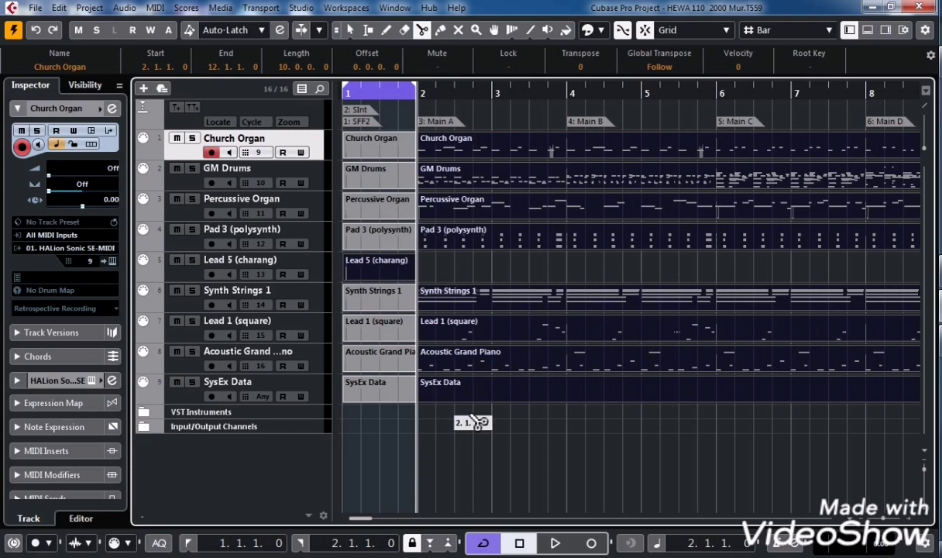
Delete every part from bar 2 onward on all tracks, keeping only the bar 1 parts.
right_click(505, 432)
left_click(504, 431)
left_click(704, 436)
left_click_drag(713, 422, 457, 133)
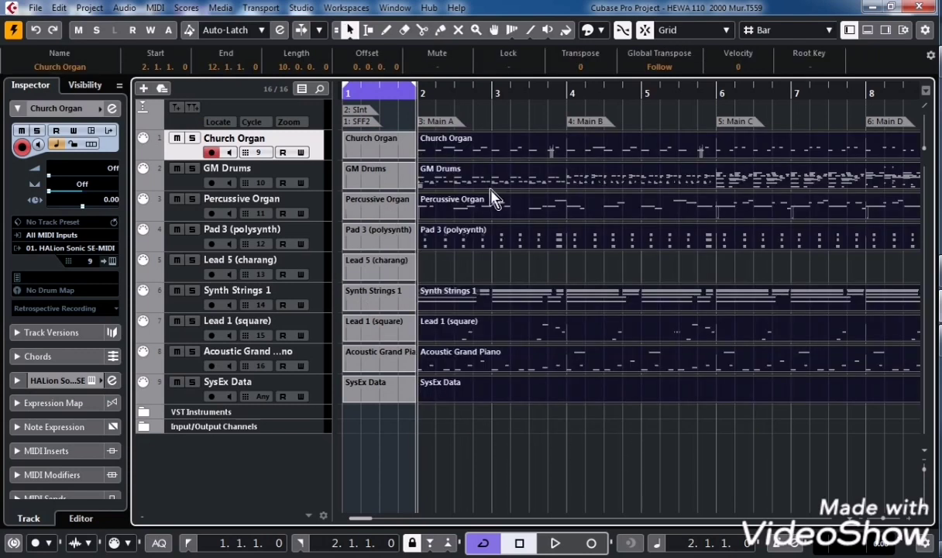
key("Delete")
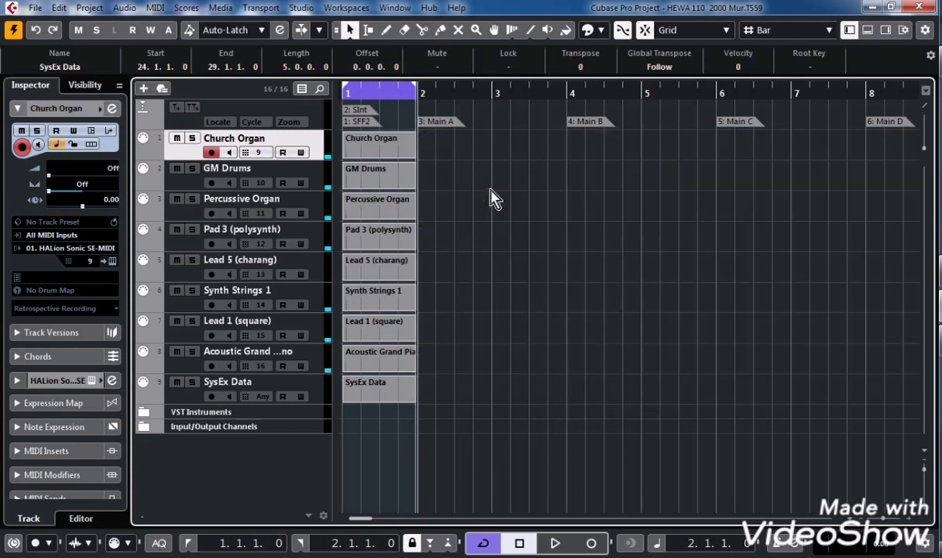
Add a Signature track below the marker track and select its 4/4 event at bar 1.
left_click(314, 116)
right_click(314, 114)
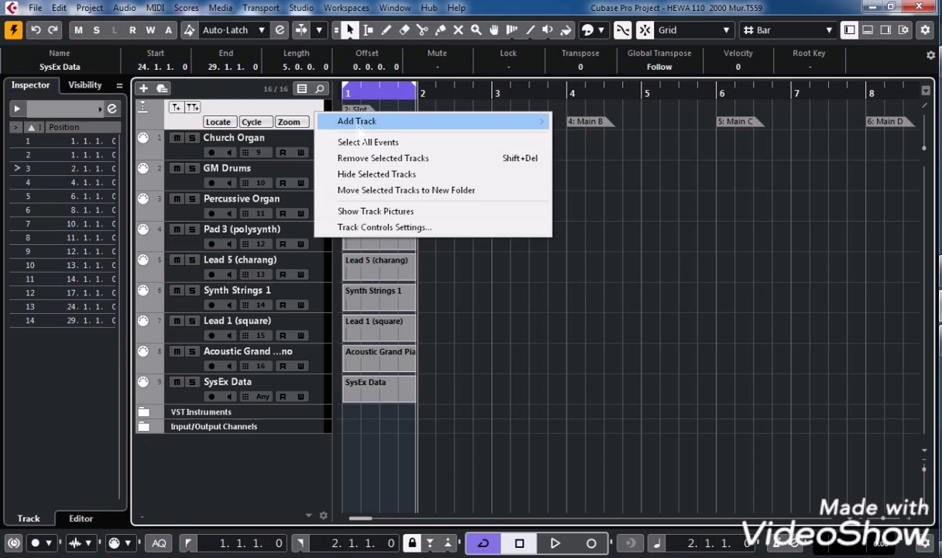
mouse_move(352, 124)
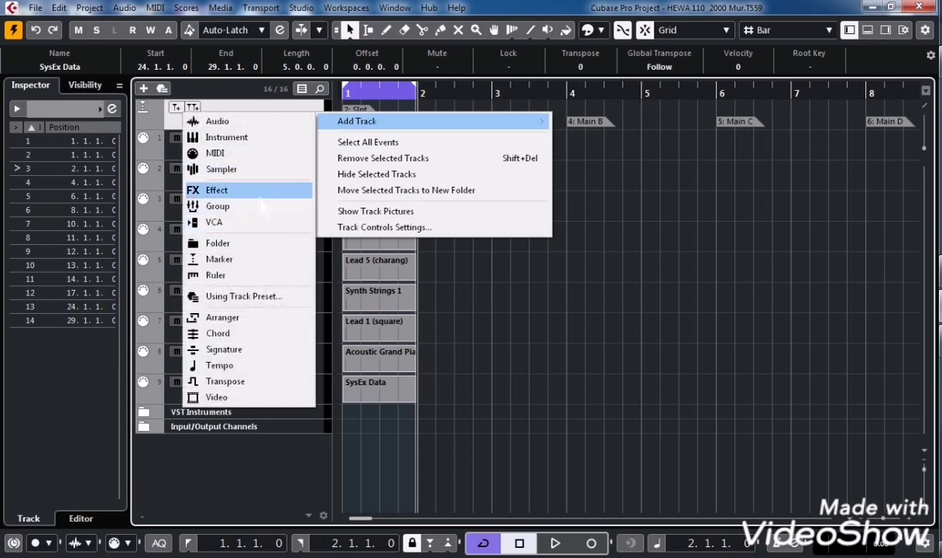
left_click(255, 350)
left_click(360, 139)
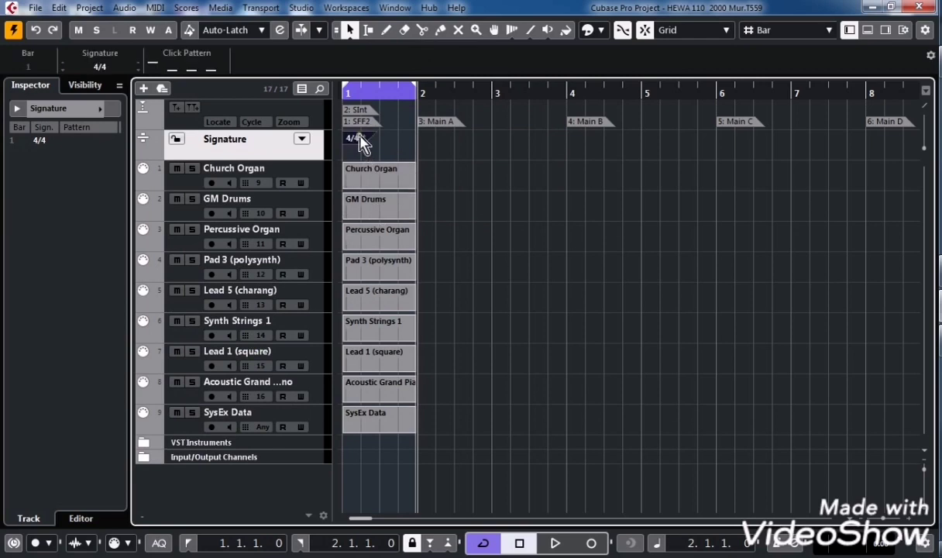
Go through the first four MIDI tracks and select the Church Organ track.
left_click(312, 173)
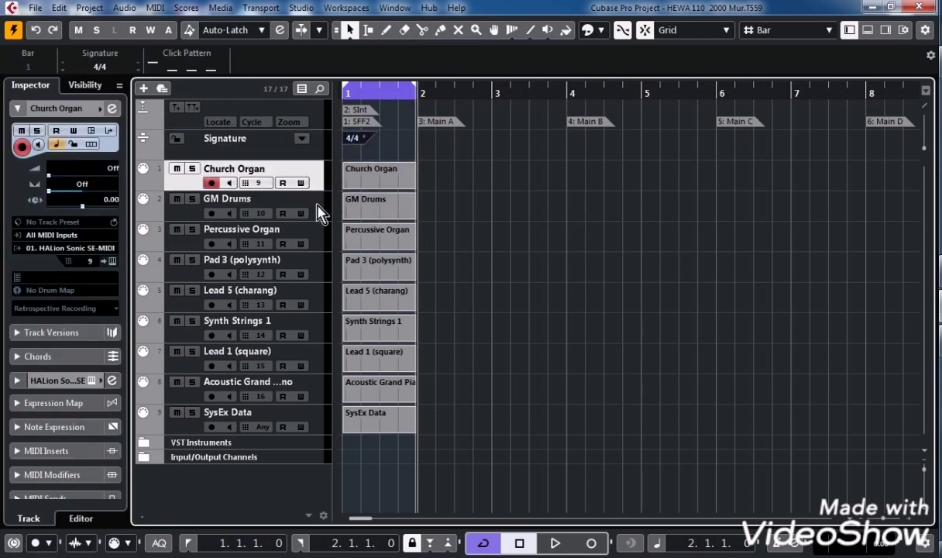
left_click(318, 214)
left_click(282, 243)
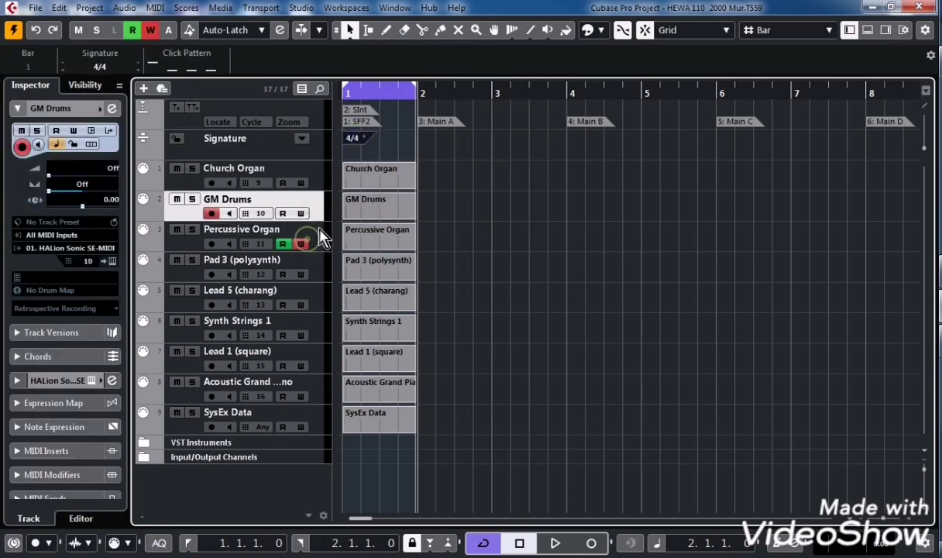
left_click(312, 229)
left_click(312, 260)
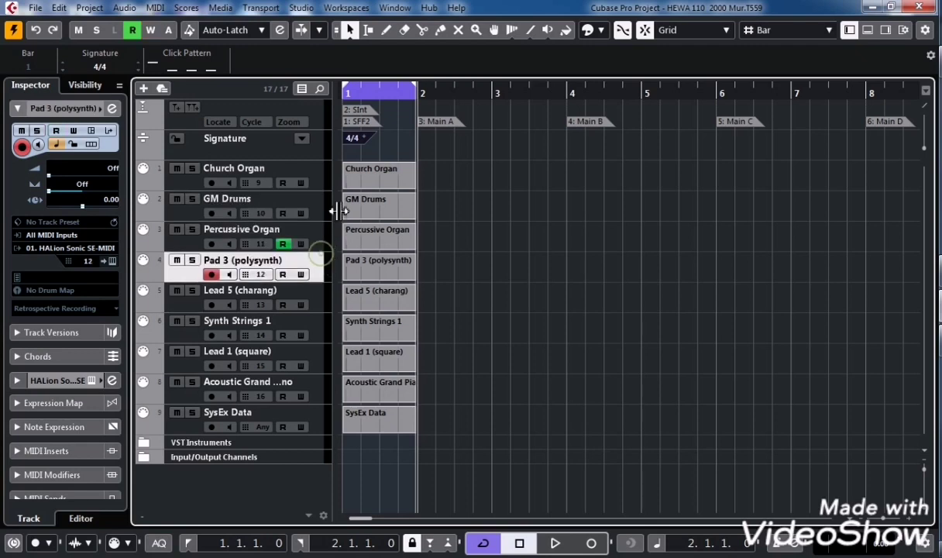
left_click(316, 172)
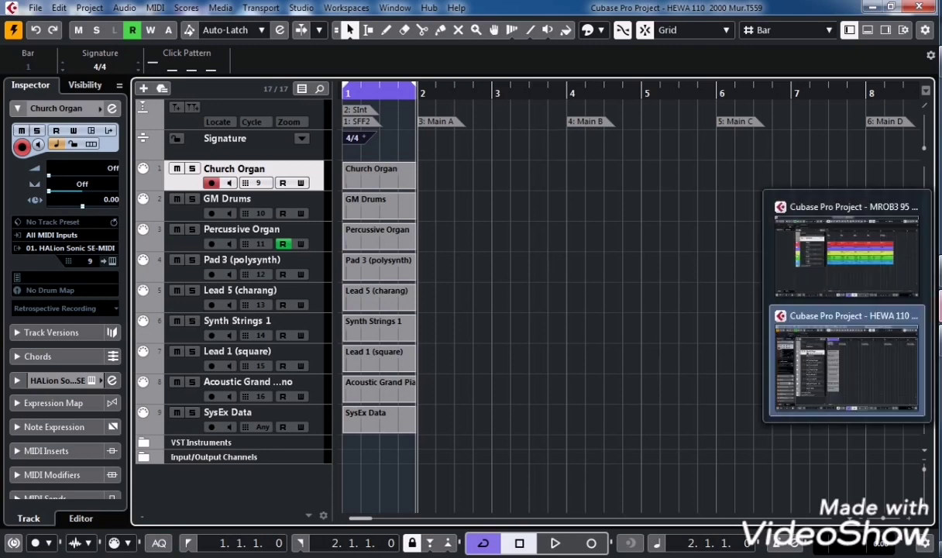
Copy the 4/4 event and all Rhy1, Rhy2, Bass, Chd1 and Chd2 parts from the MROB3 95 Mur project into the HEWA project at bar 2.
left_click(904, 272)
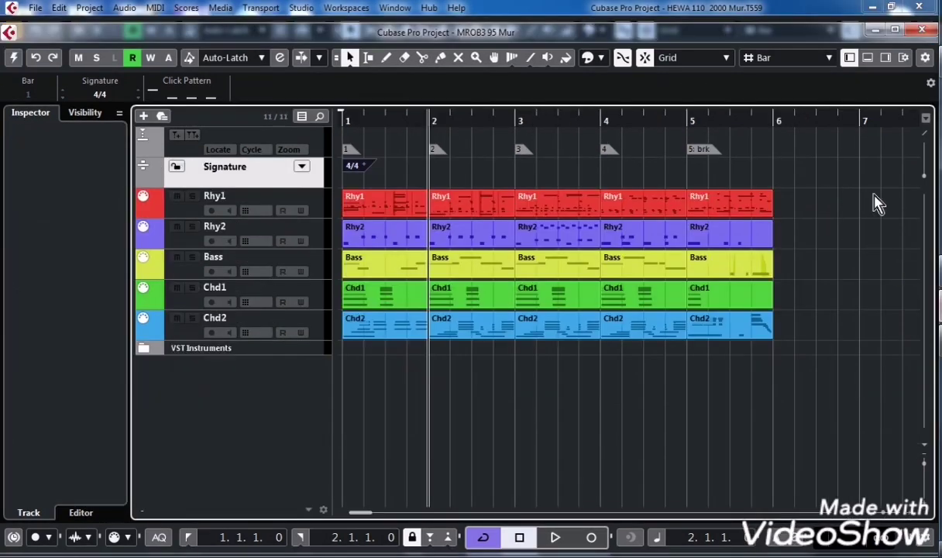
mouse_move(844, 364)
left_mouse_down()
mouse_move(280, 347)
mouse_move(316, 167)
left_mouse_up()
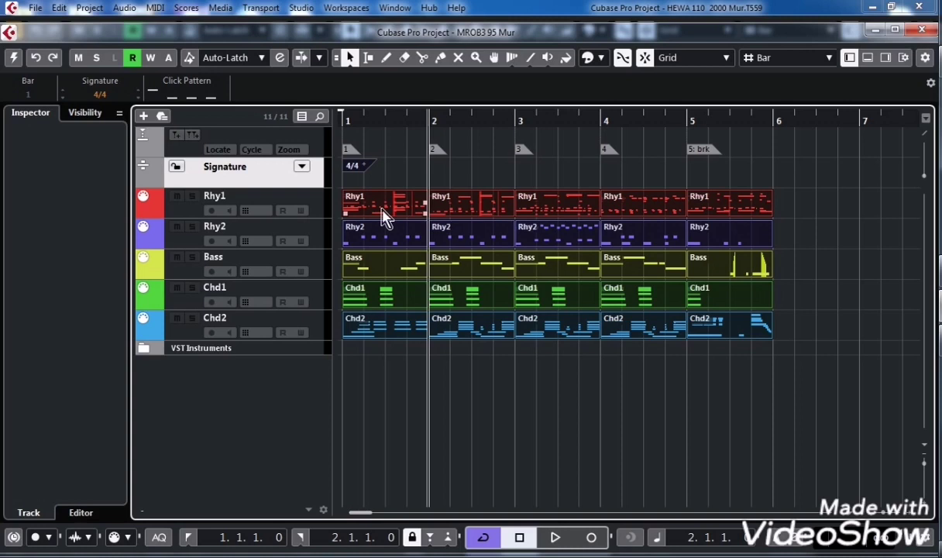
left_click(876, 32)
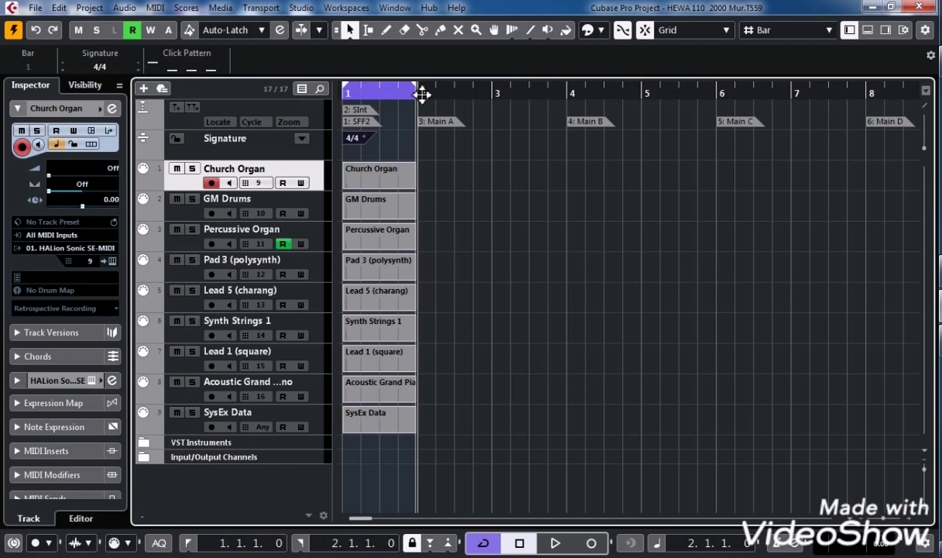
key("ctrl+v")
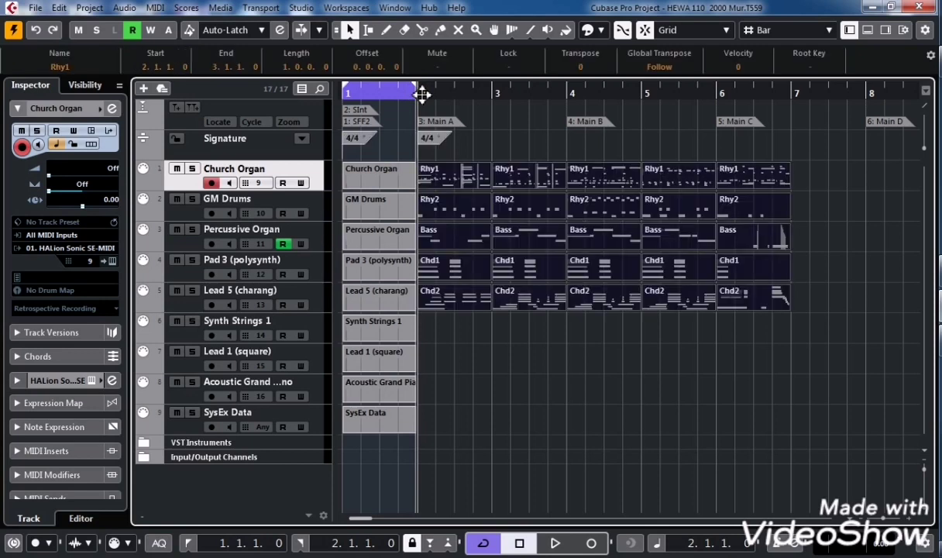
Remove the four surplus tracks, Synth Strings 1, Lead 1 (square), Acoustic Grand Piano and SysEx Data.
left_click_drag(546, 440, 318, 345)
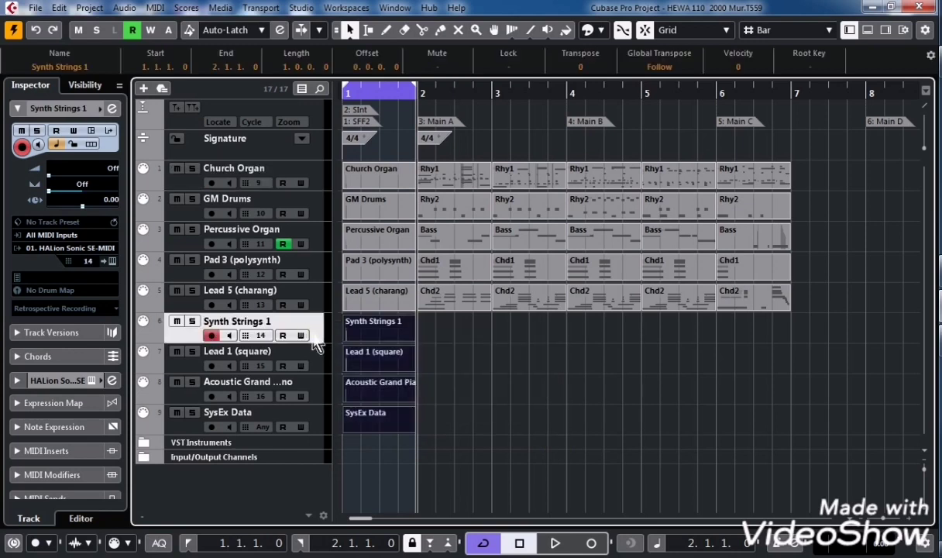
left_click(325, 432, "shift")
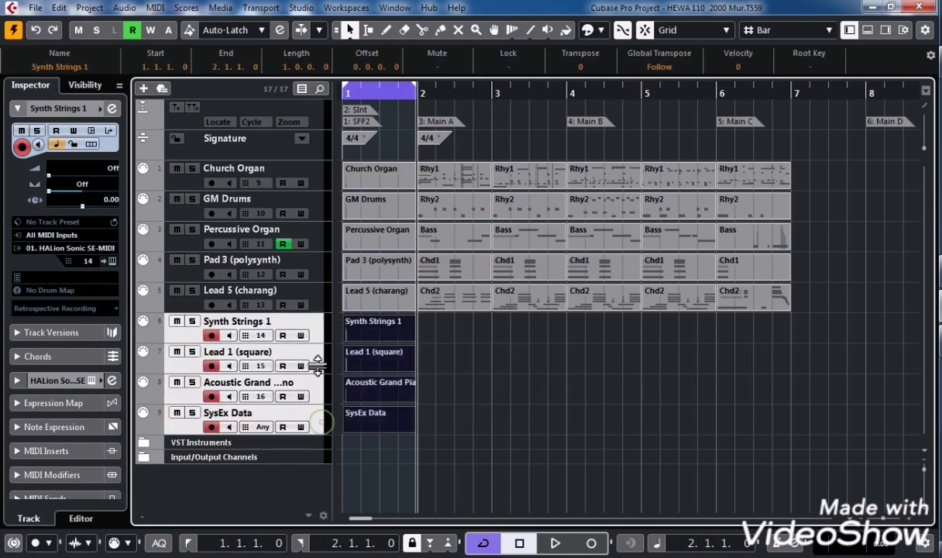
right_click(314, 418)
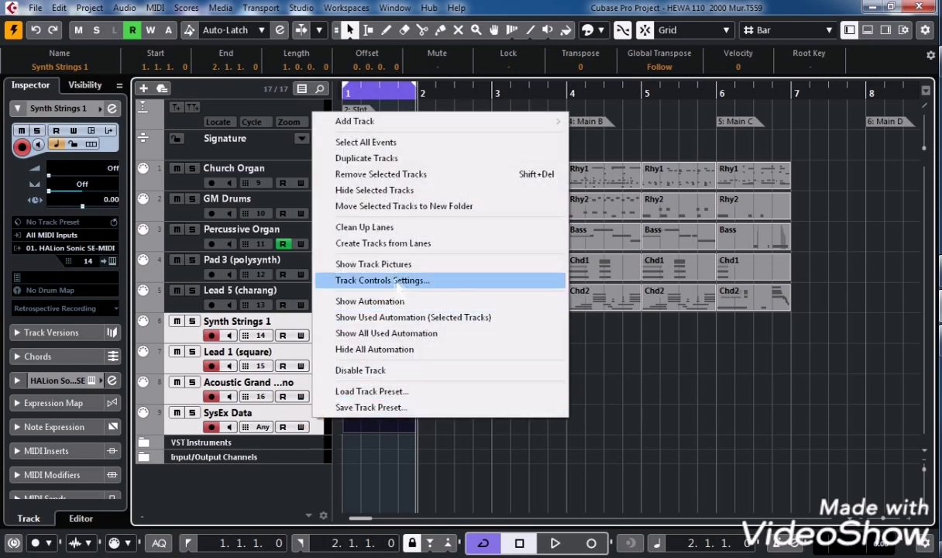
left_click(448, 175)
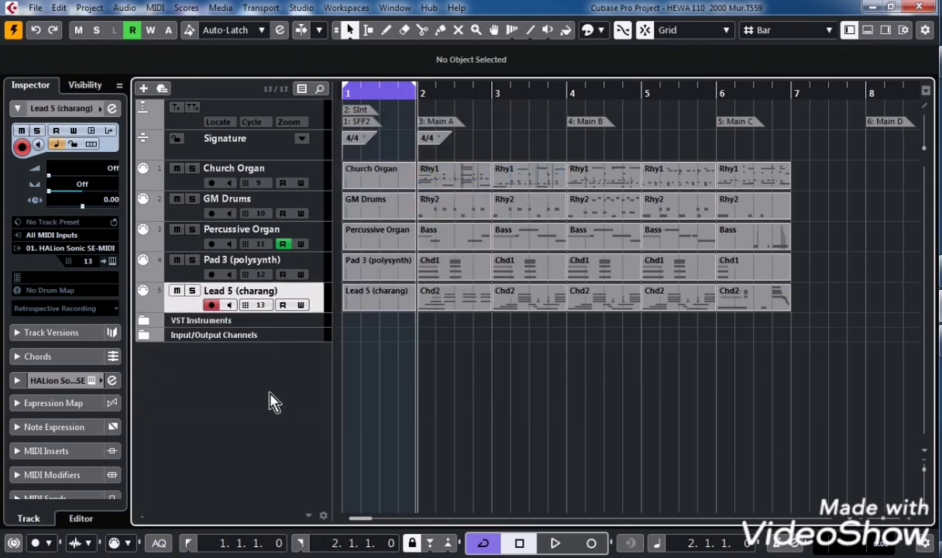
Switch to the MROB3 95 Mur project, examine its Rhy1 and Rhy2 patterns in bars 2 to 4, and return to the HEWA project.
left_click(439, 175)
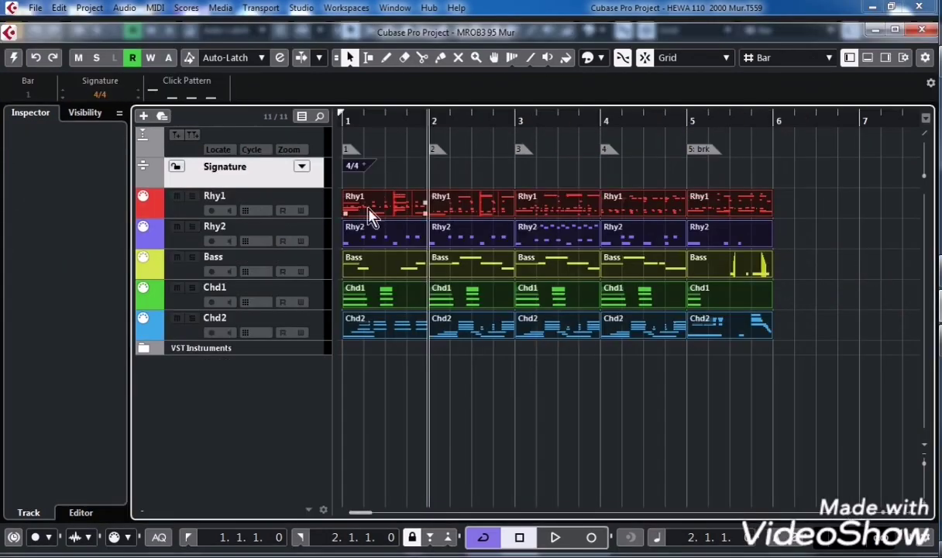
left_click(472, 378)
left_click(464, 203)
left_click(468, 232)
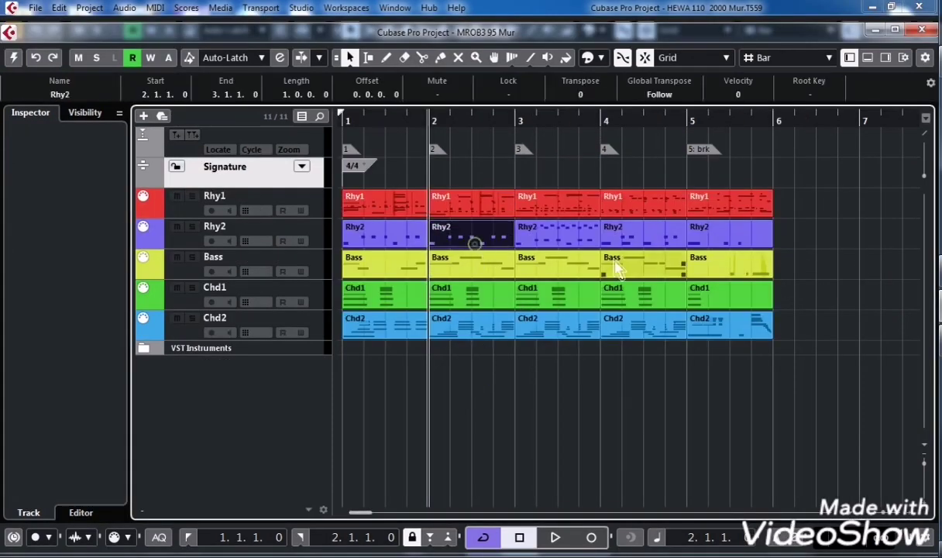
left_click(557, 229)
left_click(575, 208)
left_click(608, 201)
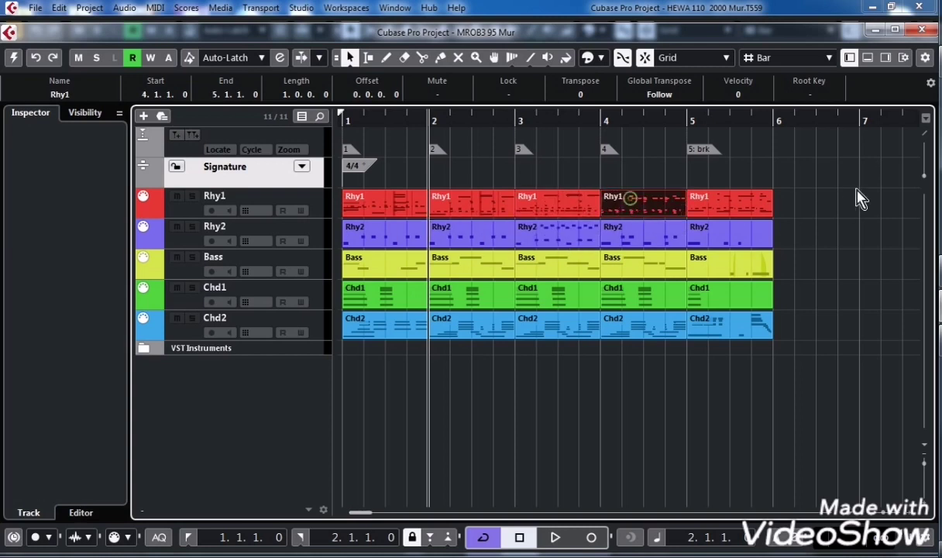
left_click(876, 32)
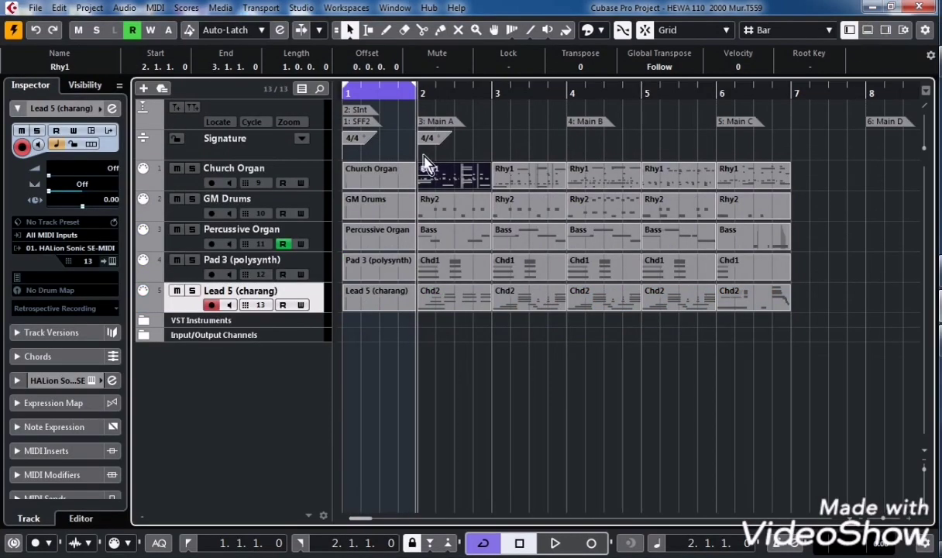
Move the Main B, Main C and Main D markers to the start of bars 3, 4 and 5.
left_click(591, 123)
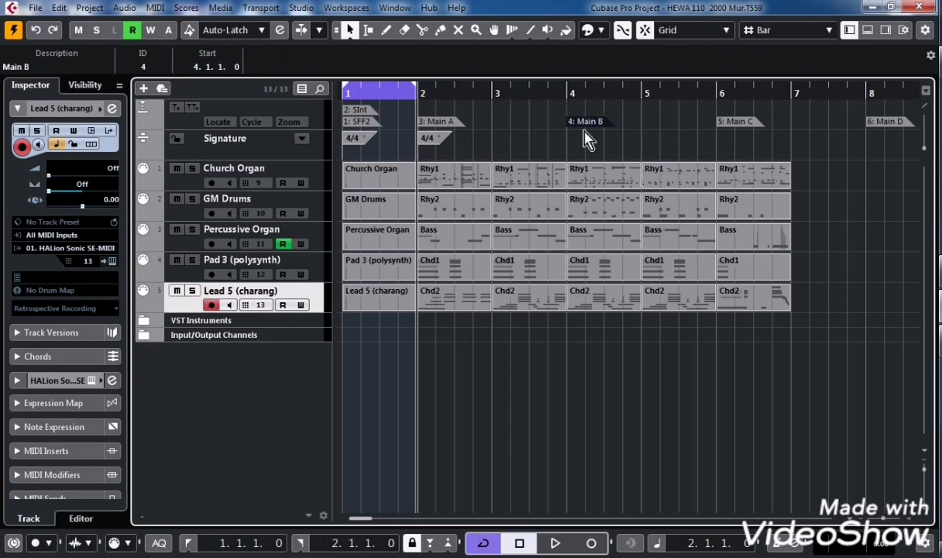
left_click_drag(586, 124, 509, 122)
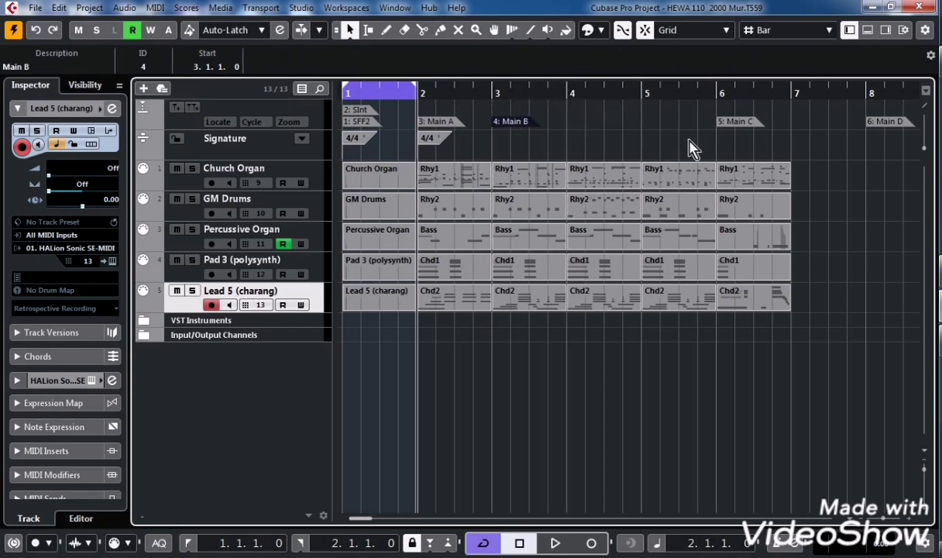
left_click_drag(741, 124, 573, 122)
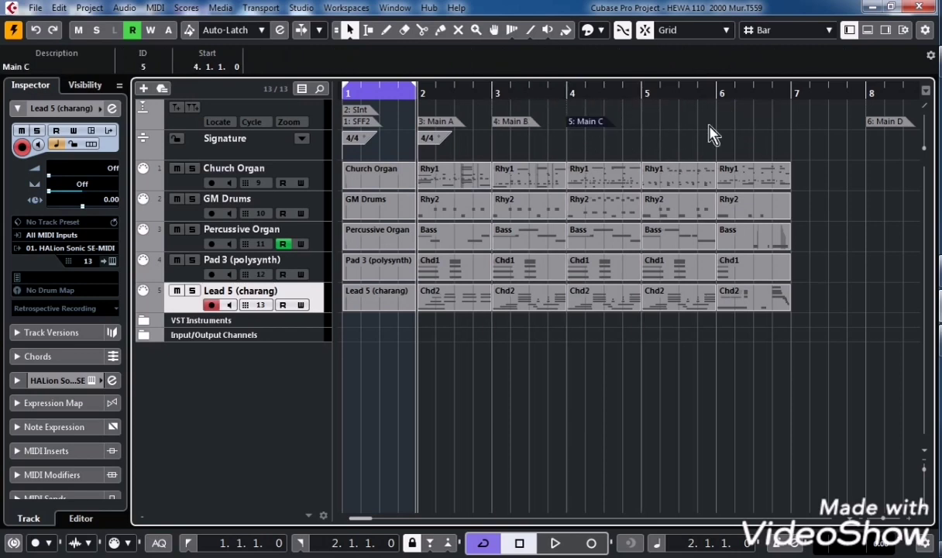
left_click_drag(886, 132, 647, 123)
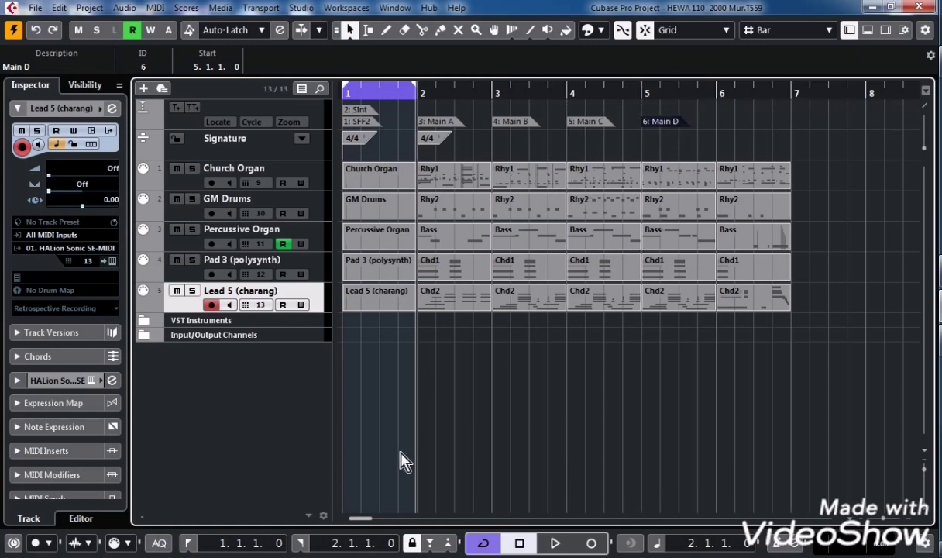
Switch to the MROB3 95 Mur project, examine the brk marker and Rhy1 part at bar 5, and return to the HEWA project.
left_click_drag(359, 520, 370, 520)
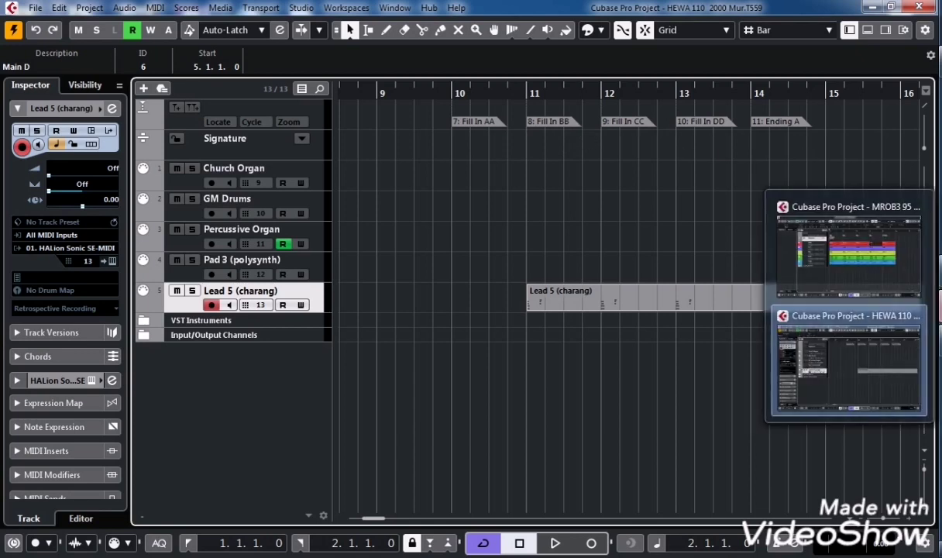
left_click(900, 273)
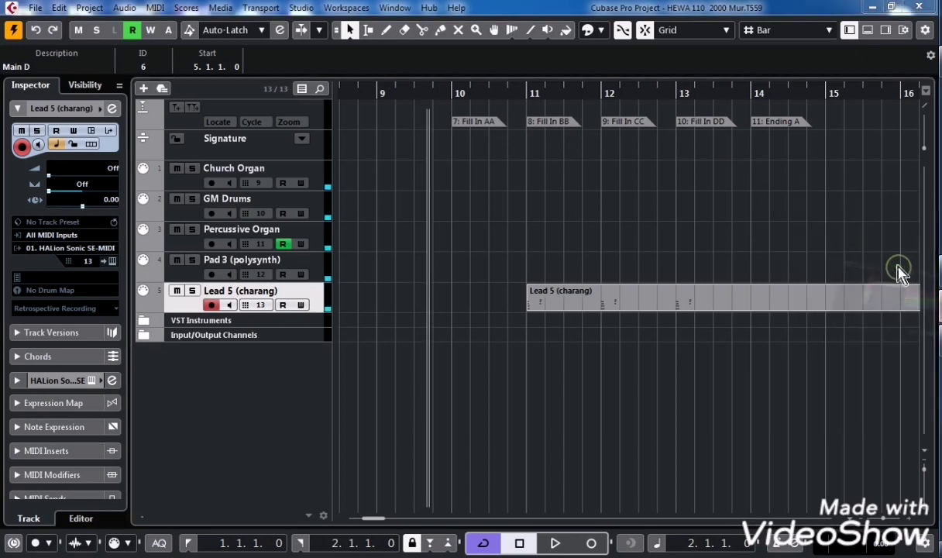
left_click(546, 202)
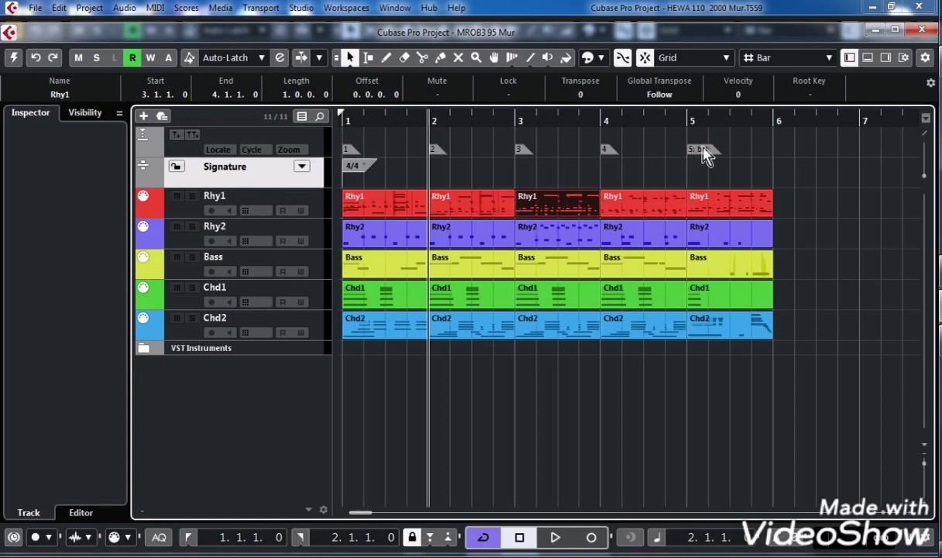
left_click(701, 149)
left_click(720, 203)
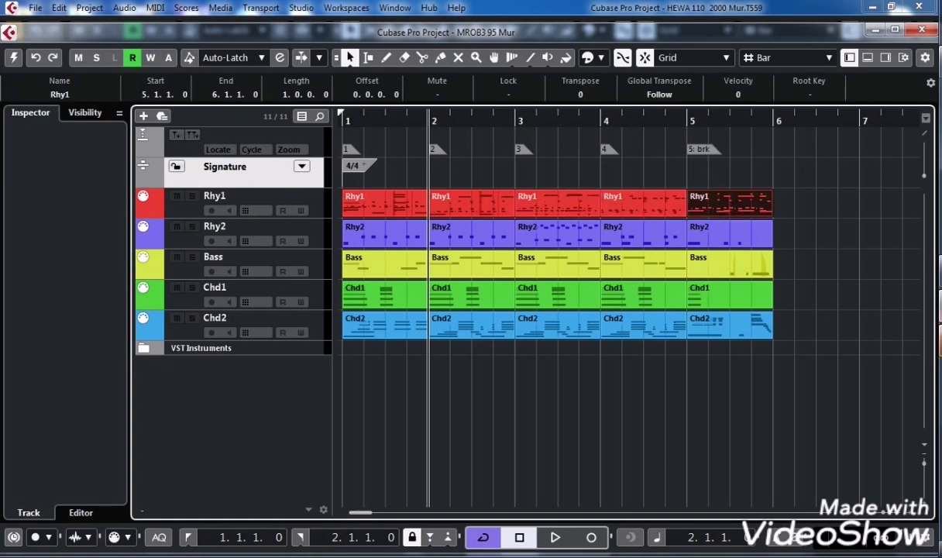
mouse_move(856, 287)
left_click(841, 330)
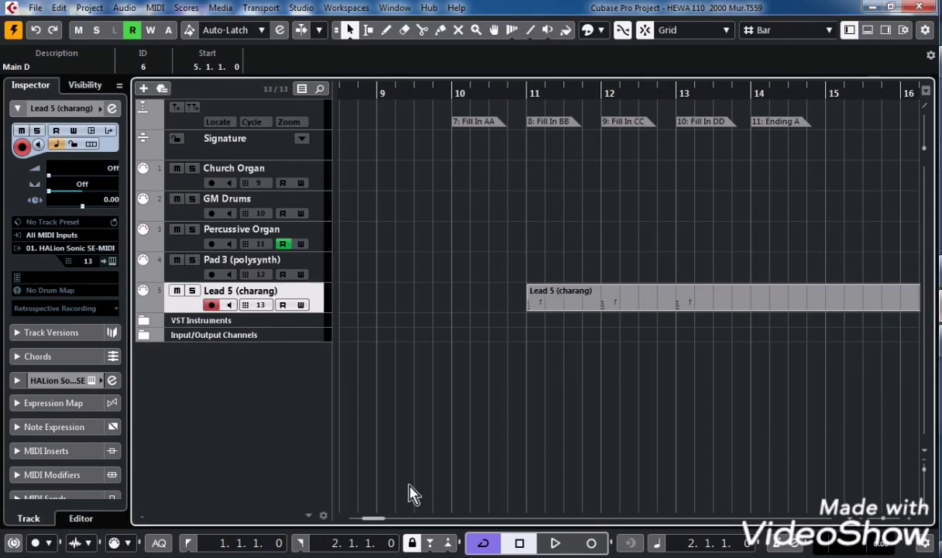
Move the Fill In BA marker from bar 29 to the start of bar 6.
left_click_drag(370, 519, 402, 518)
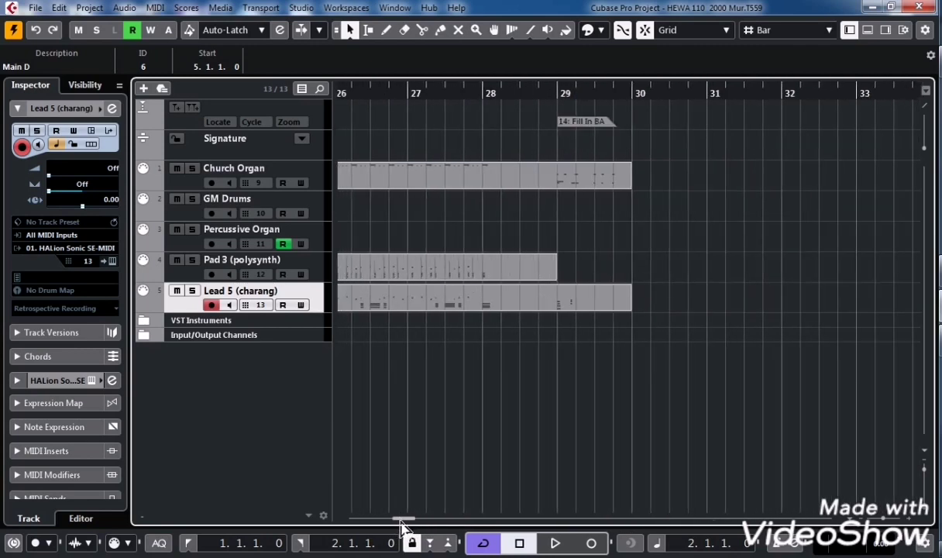
left_click(600, 124)
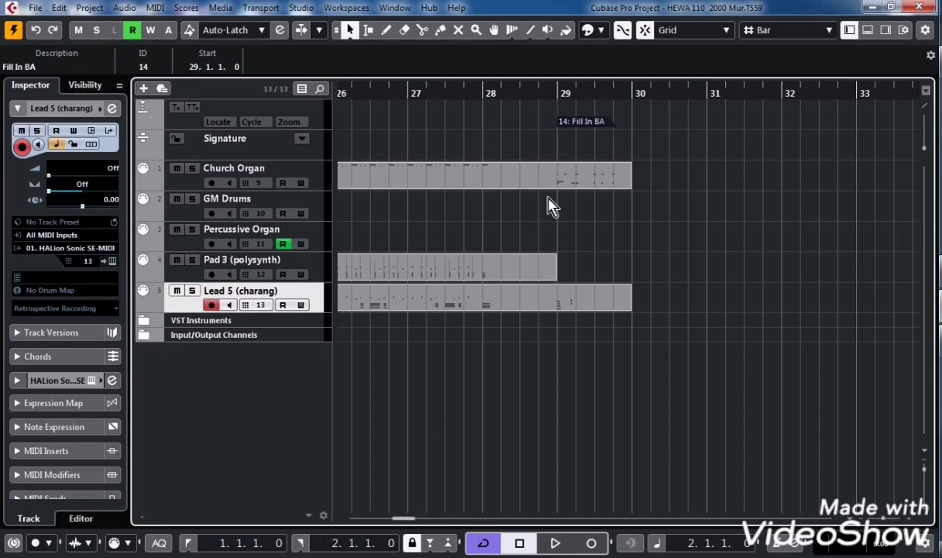
mouse_move(587, 129)
left_mouse_down()
mouse_move(489, 116)
mouse_move(331, 148)
mouse_move(342, 122)
mouse_move(361, 132)
mouse_move(342, 126)
mouse_move(588, 126)
left_mouse_up()
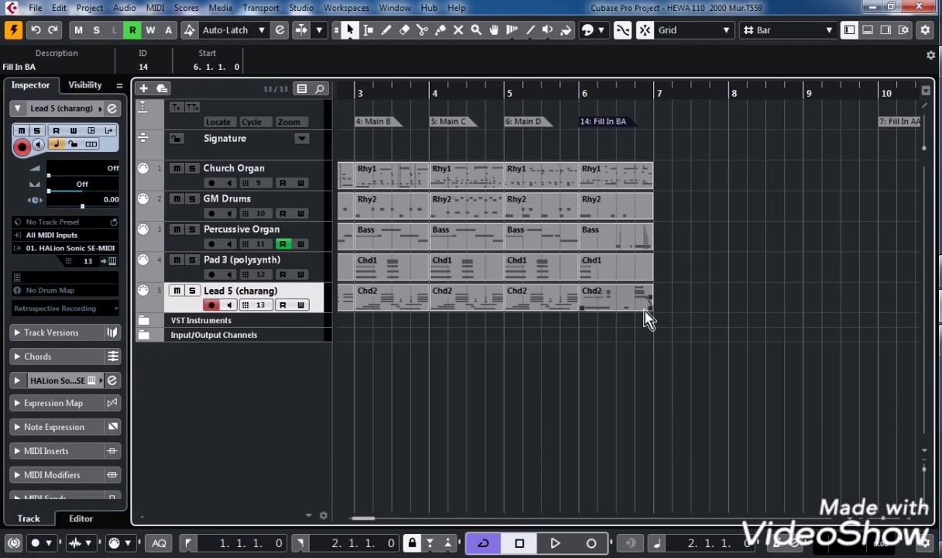
Delete all leftover markers and parts beyond the end of bar 6.
key("g")
key("g")
left_click_drag(453, 425, 838, 23)
key("Delete")
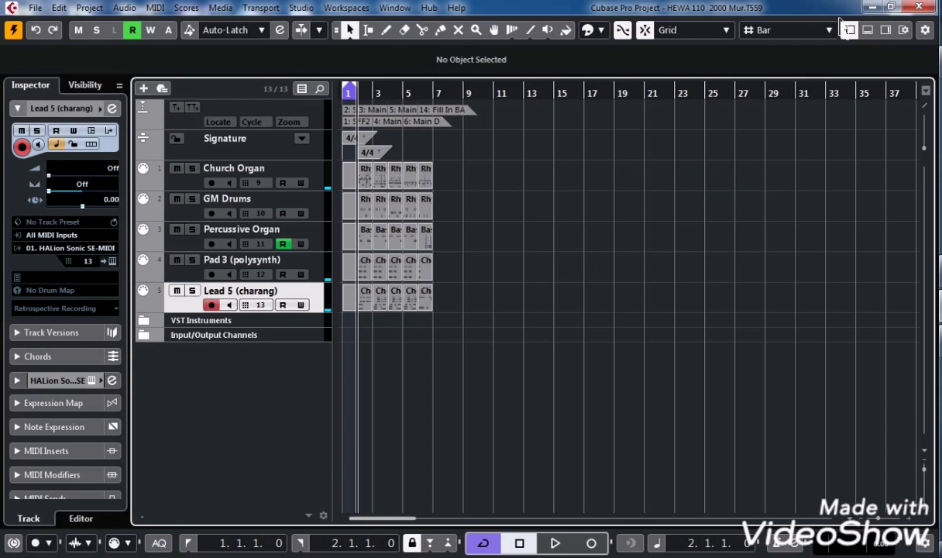
key("h")
key("h")
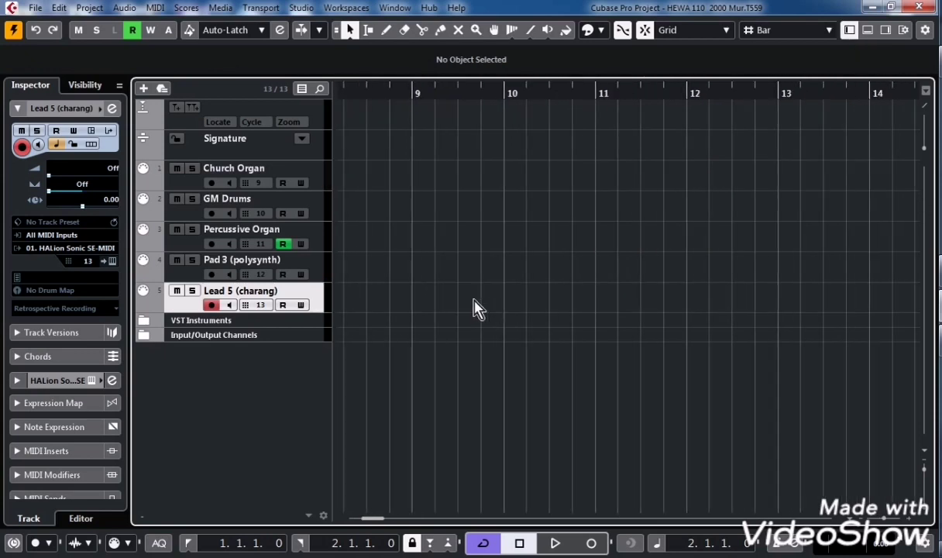
scroll(478, 304, "left", 8)
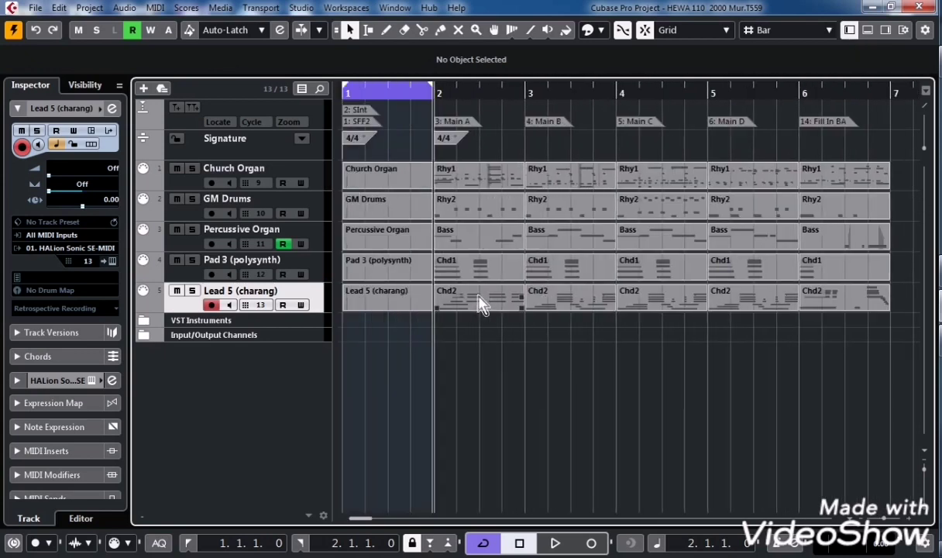
Extend the locator range from bar 1 to the start of bar 7 and start a MIDI file export.
left_click(501, 450)
left_click_drag(430, 87, 852, 98)
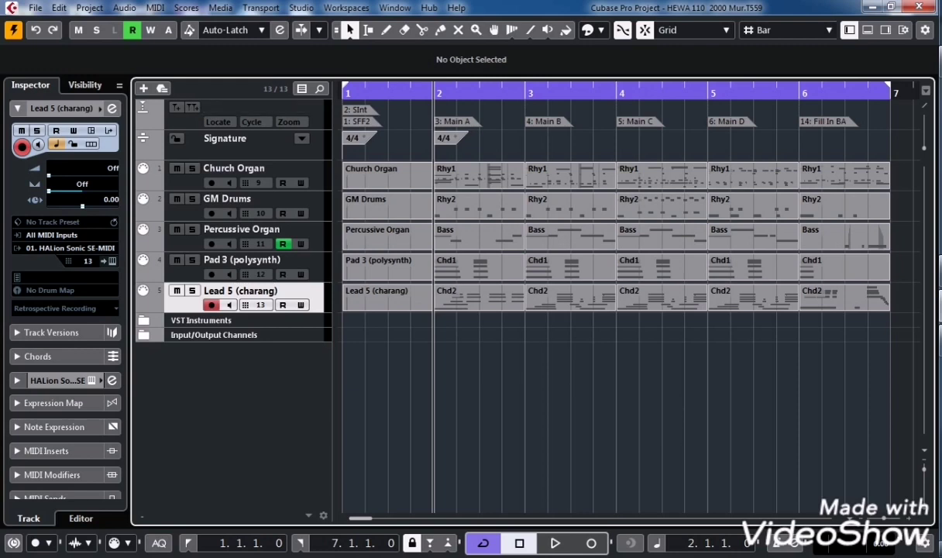
left_click(35, 8)
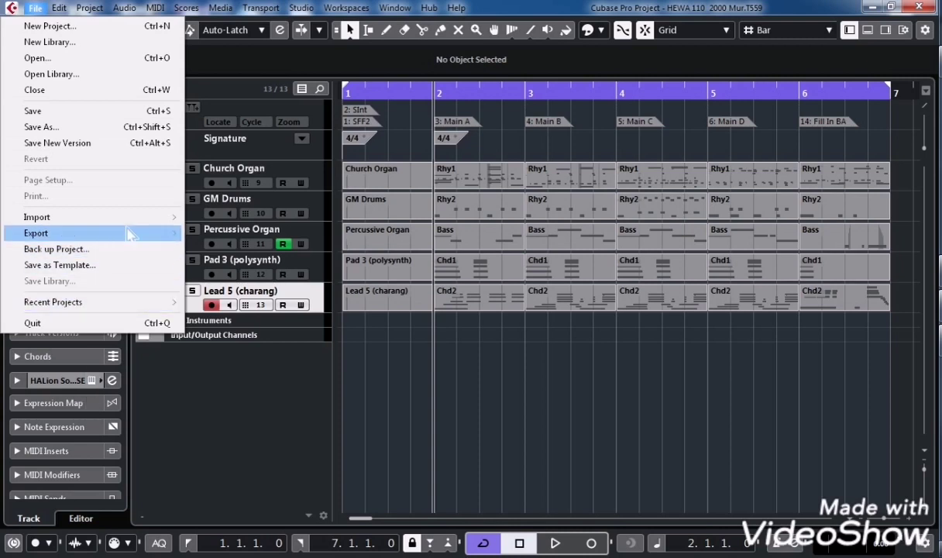
mouse_move(161, 233)
left_click(278, 295)
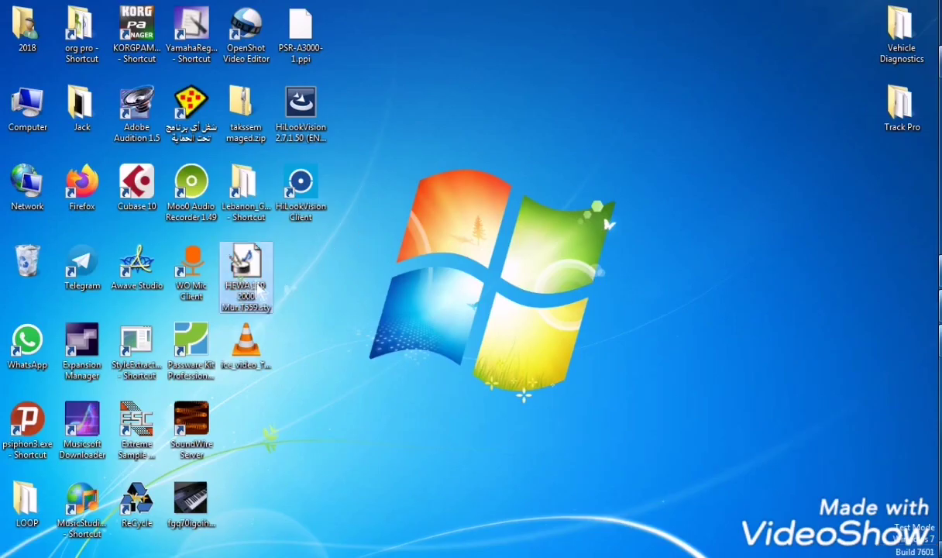
Move the original style file aside on the desktop, and reuse its name for the MIDI export with "110 2000 Mur" removed.
left_click_drag(260, 288, 445, 199)
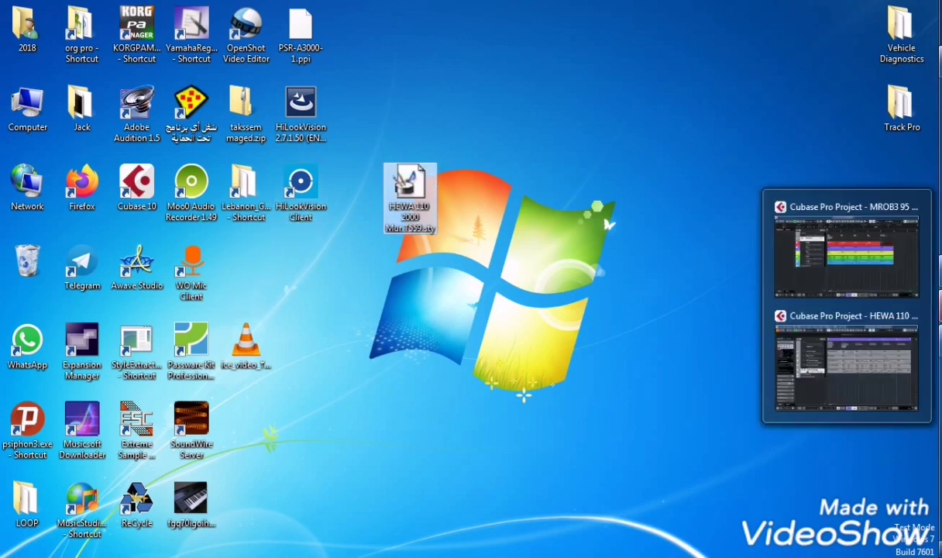
left_click(832, 340)
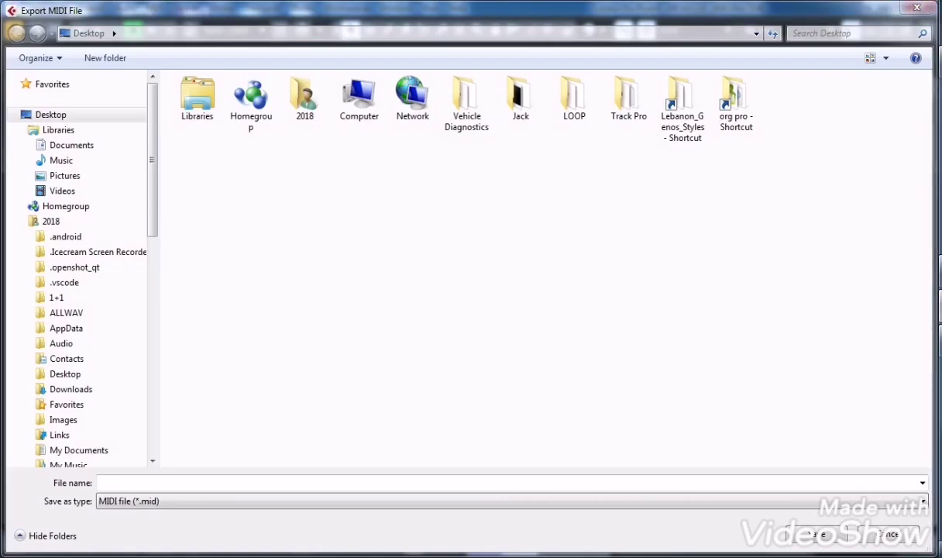
left_click(173, 483)
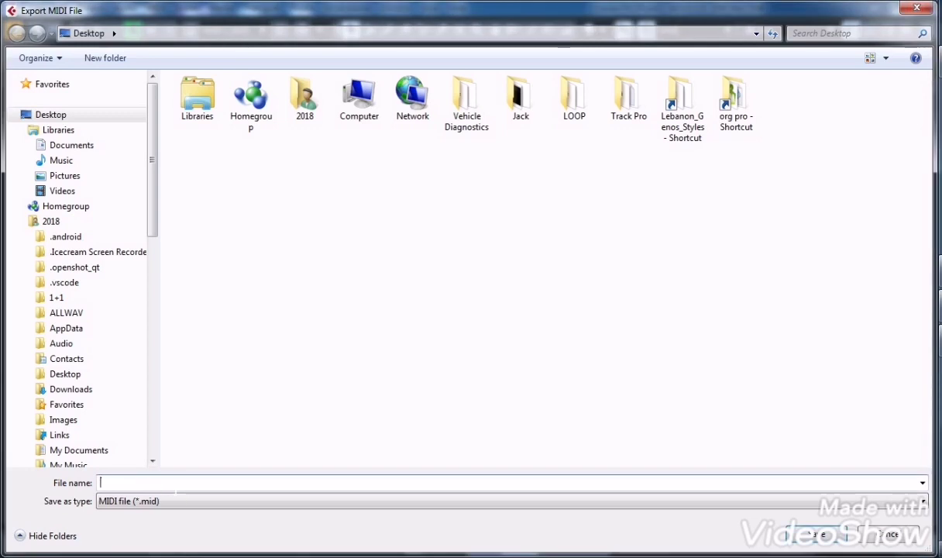
type("H")
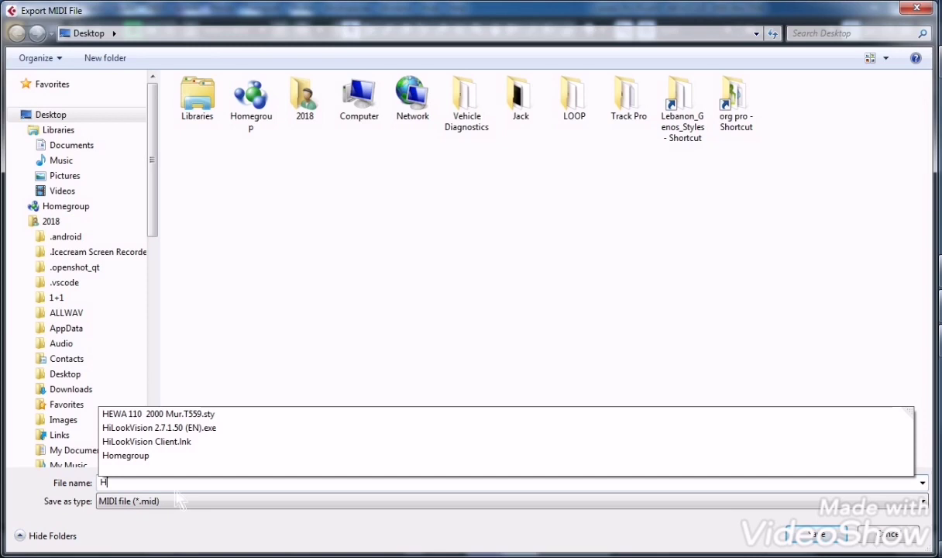
left_click(216, 414)
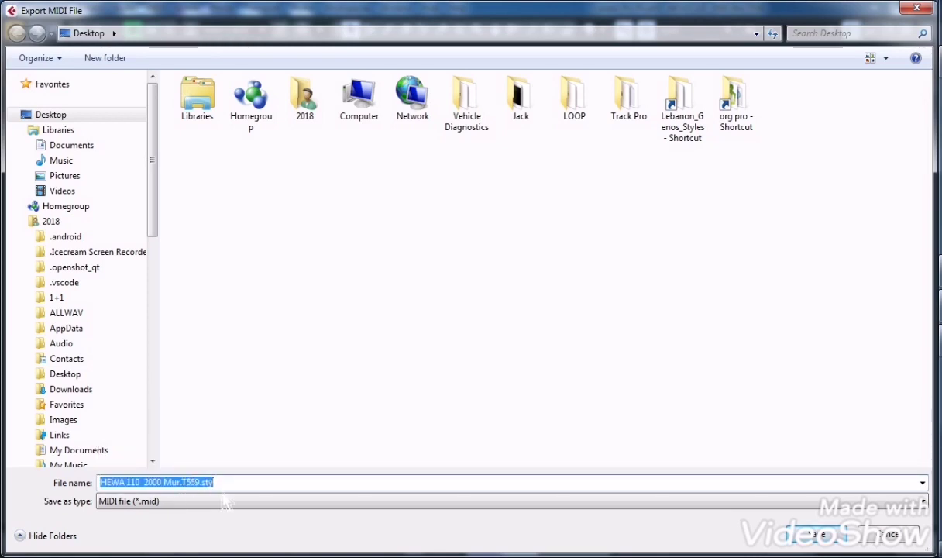
left_click(178, 481)
left_click_drag(164, 481, 111, 480)
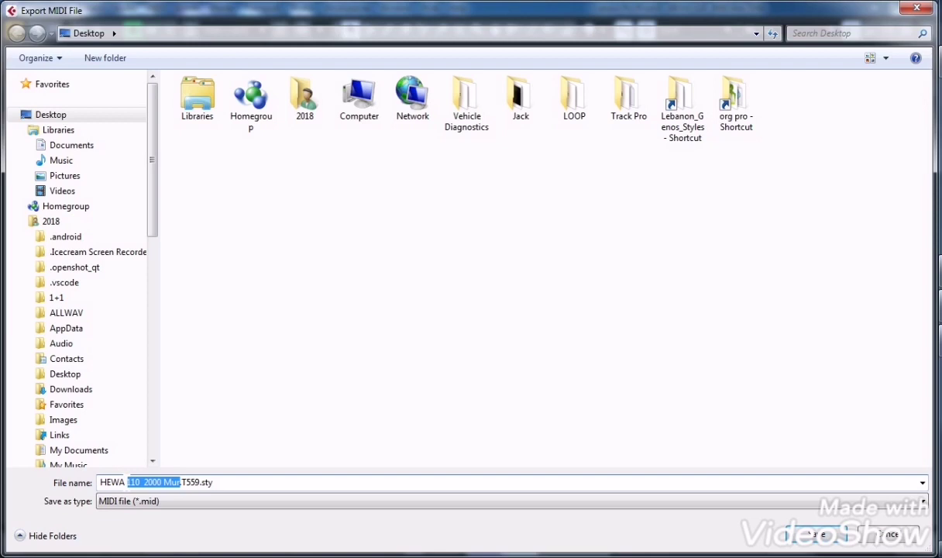
key("BackSpace")
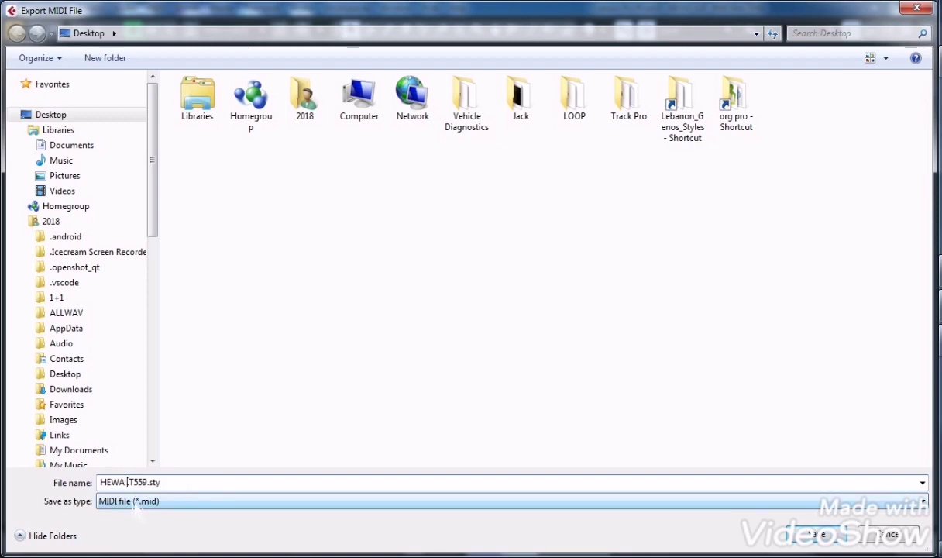
type(".")
type("mRO")
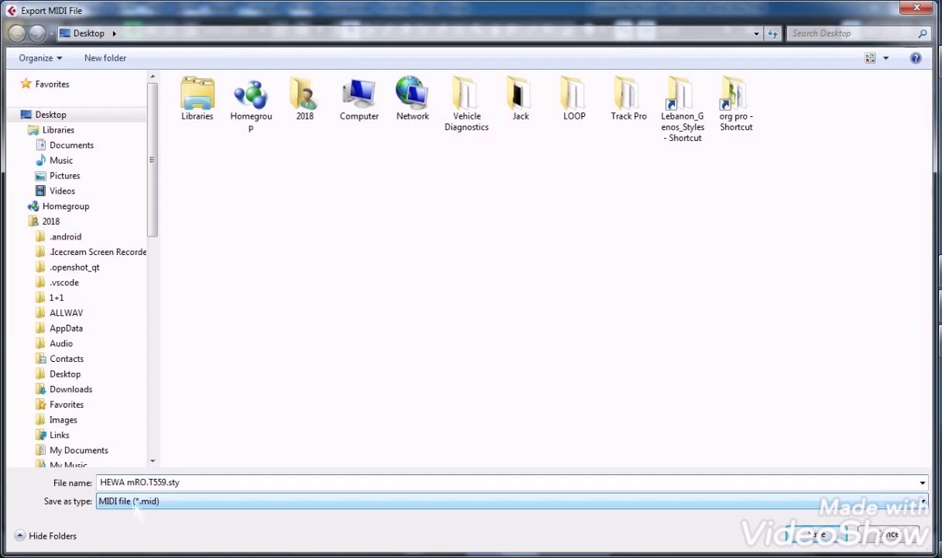
type("B3")
key("BackSpace")
key("BackSpace")
key("BackSpace")
key("BackSpace")
key("BackSpace")
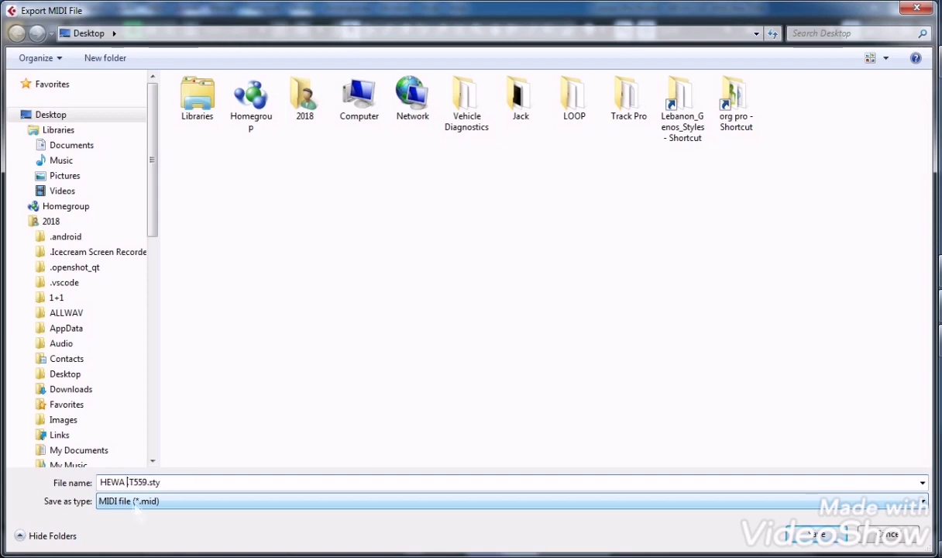
Complete the export name as HEWA MROB3.T559.sty, save it to the desktop and accept the options with Type 0, markers and locator range enabled.
type("MROB3")
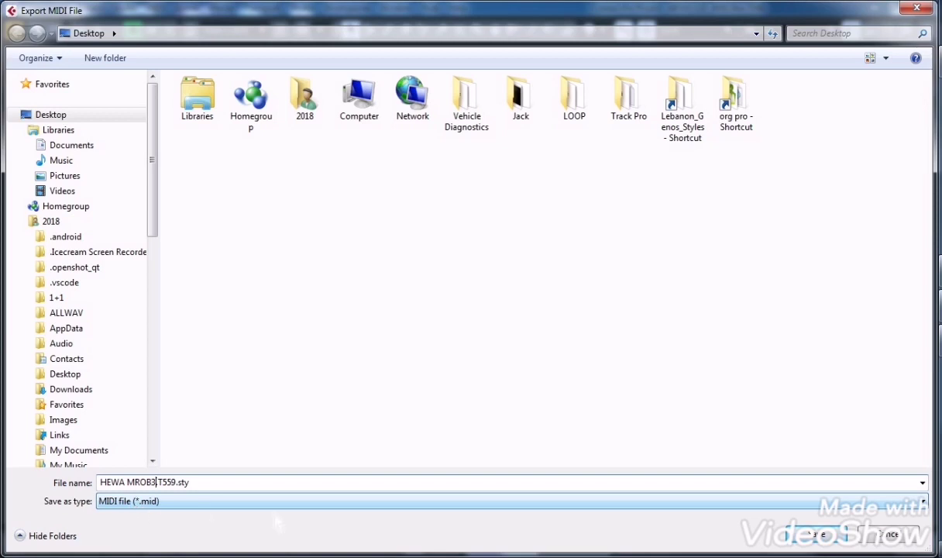
left_click(813, 534)
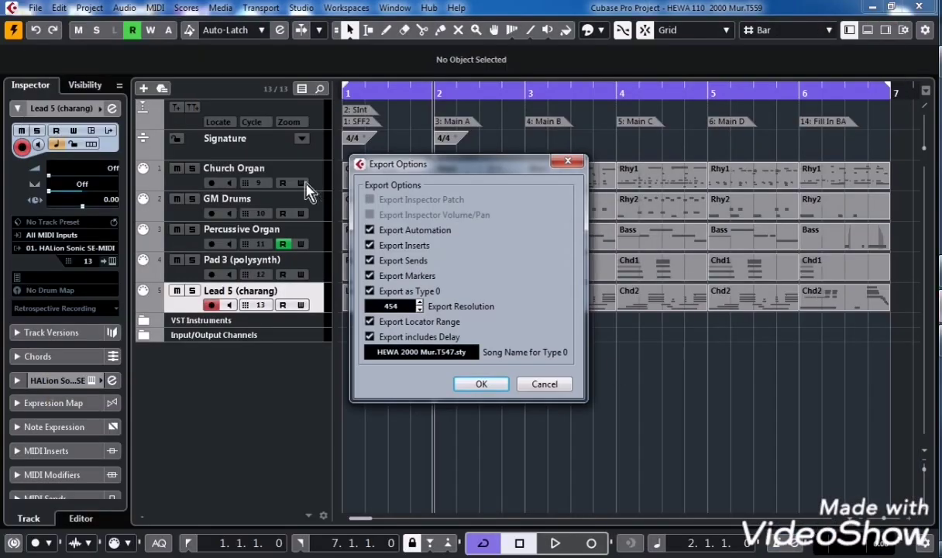
left_click(438, 352)
left_click(447, 352)
left_click(486, 388)
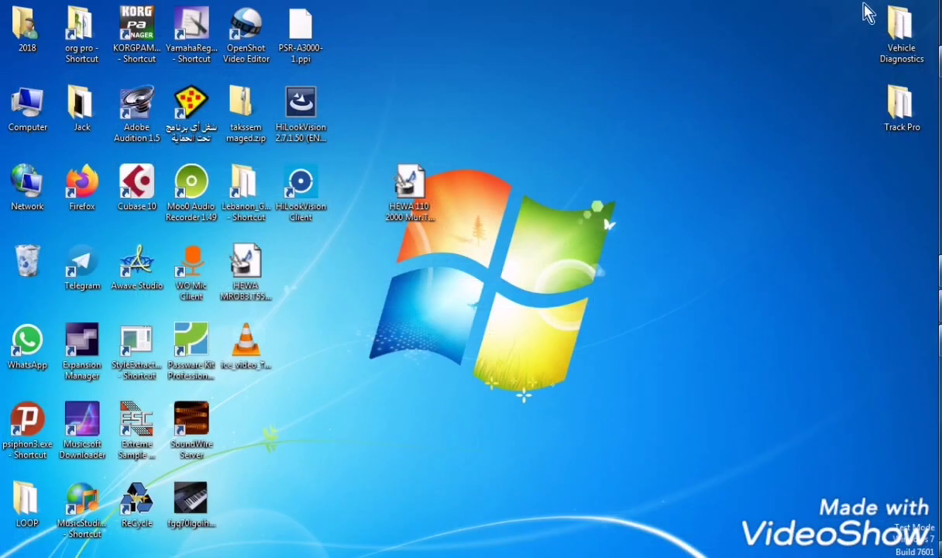
Place the HEWA MROB3 and HEWA 110 2000 Mur style files side by side on the desktop, and return to the HEWA project in Cubase.
left_click_drag(257, 276, 610, 90)
left_click_drag(424, 193, 461, 124)
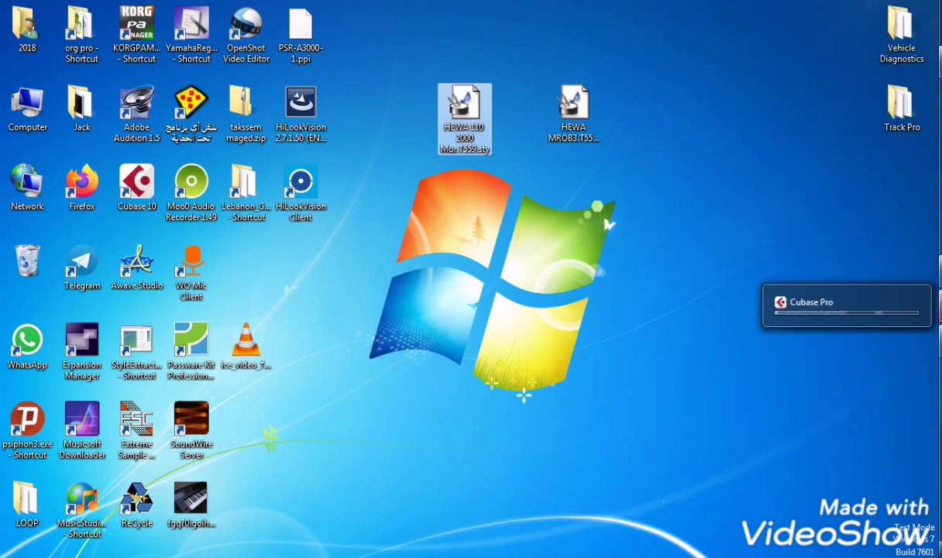
left_click(937, 307)
left_click(395, 206)
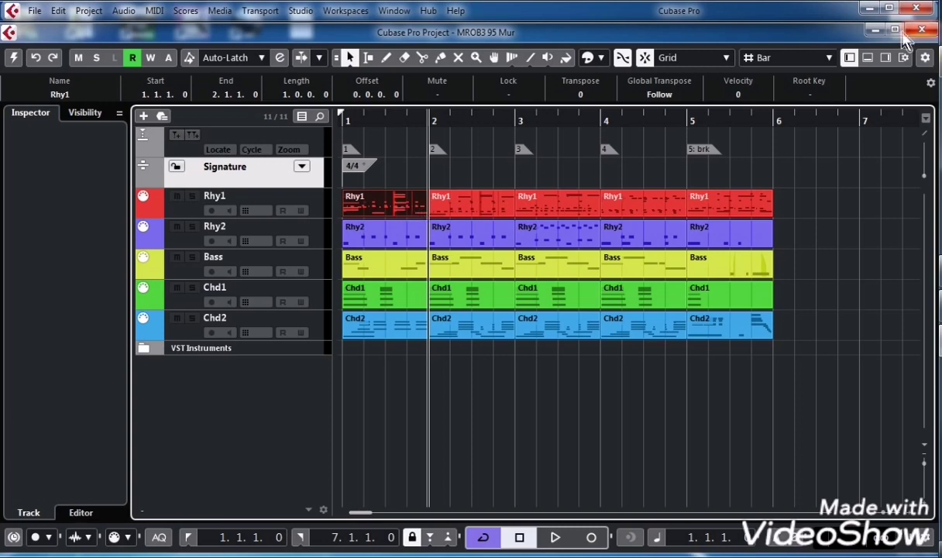
left_click(895, 30)
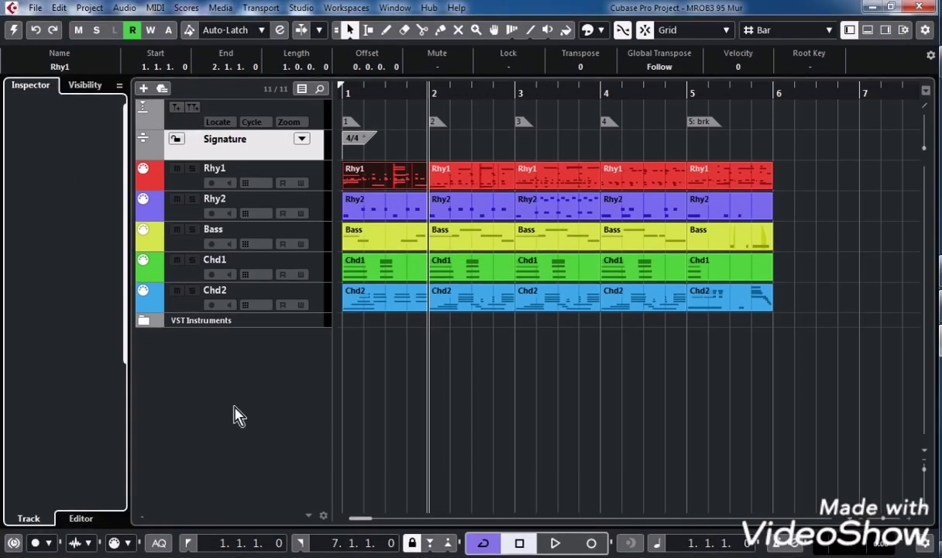
left_click(871, 9)
mouse_move(936, 333)
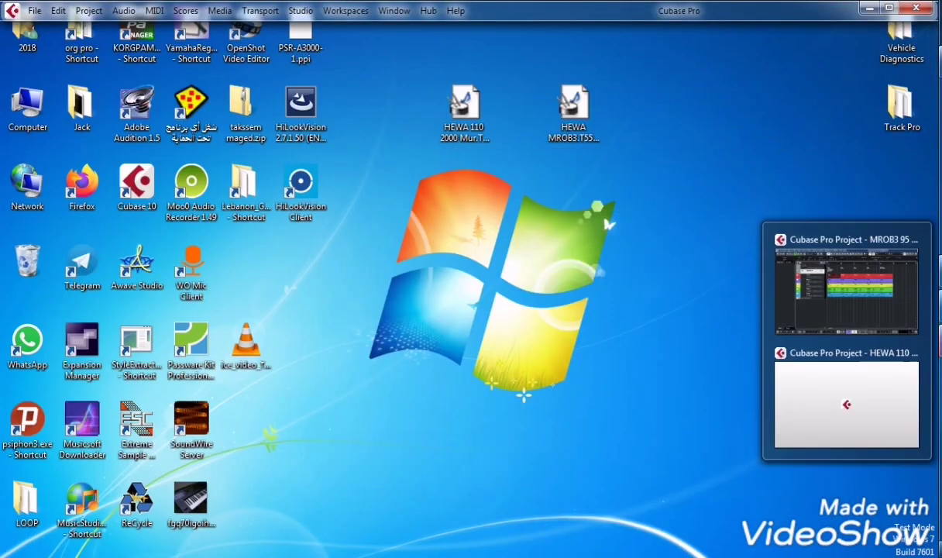
left_click(869, 387)
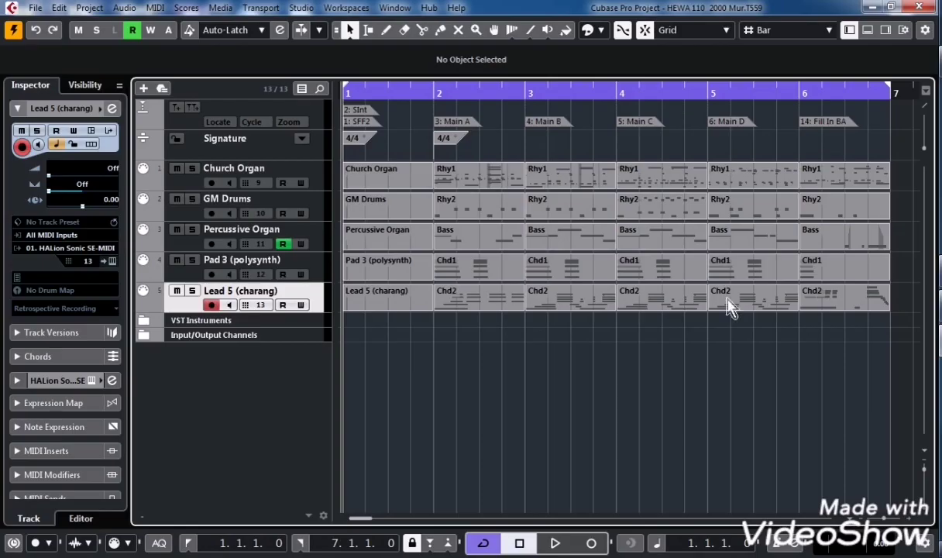
Glue all parts on the Church Organ track, from bar 1 through bar 6, into a single part.
left_click(373, 174)
left_click_drag(907, 179, 338, 175)
right_click(470, 355)
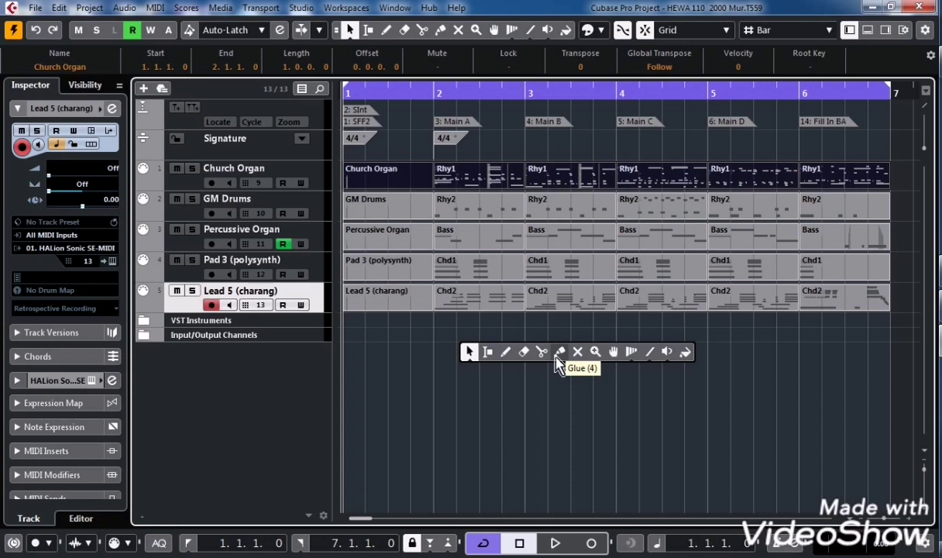
left_click(559, 352)
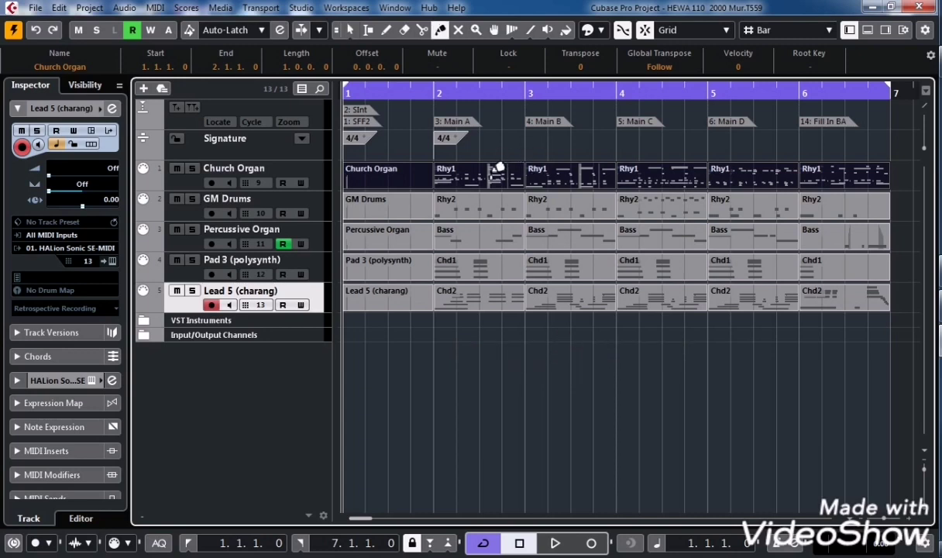
left_click(497, 168)
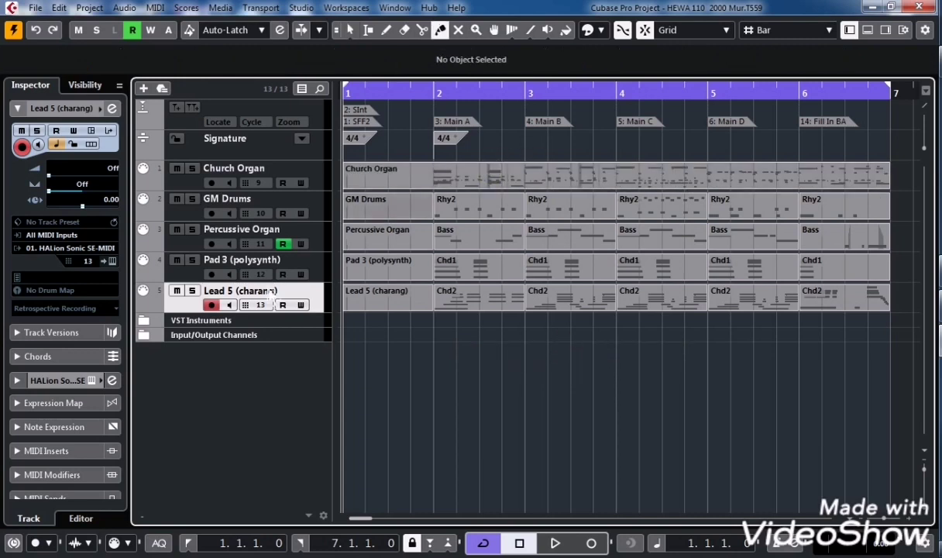
Route the Church Organ track's MIDI output to Yamaha Genos (Missing: Digital Workstation) and check its program choices.
left_click(322, 177)
left_click(100, 248)
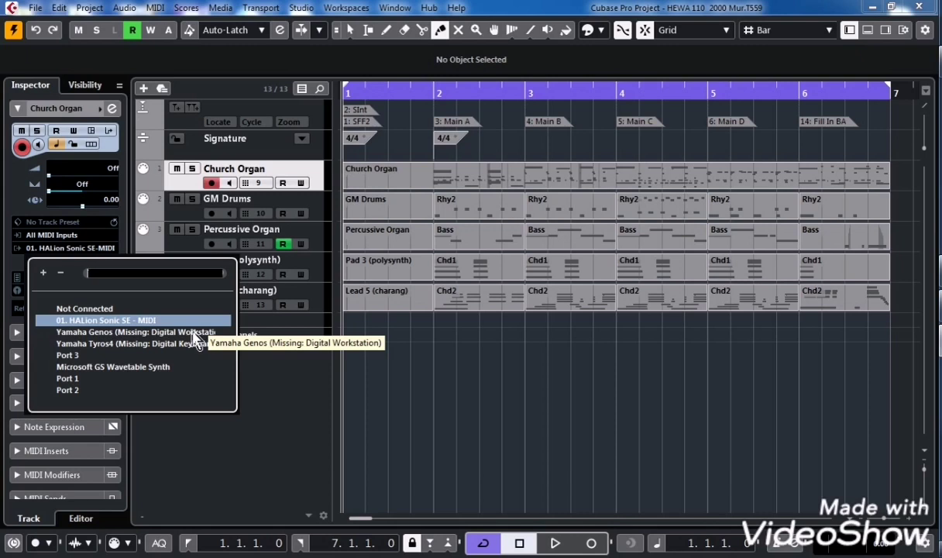
left_click(124, 332)
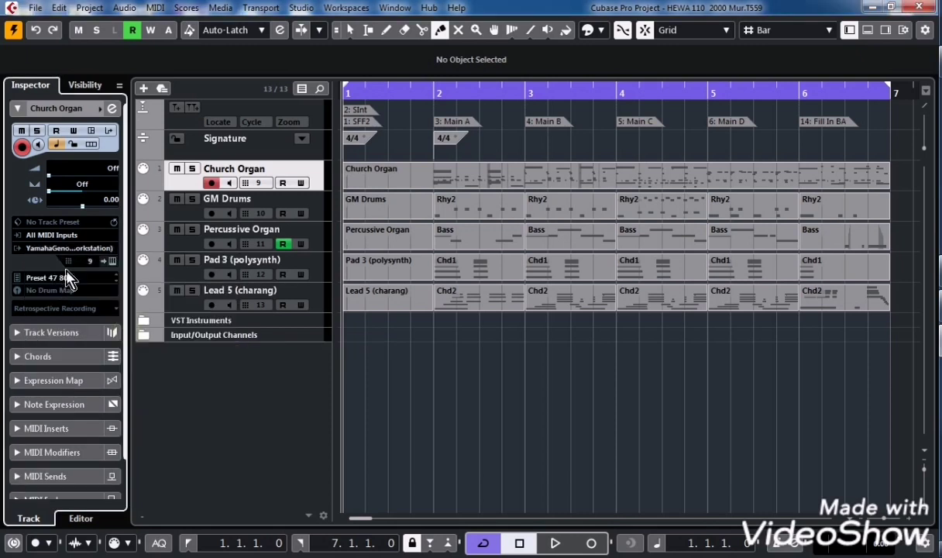
left_click(112, 278)
left_click(241, 404)
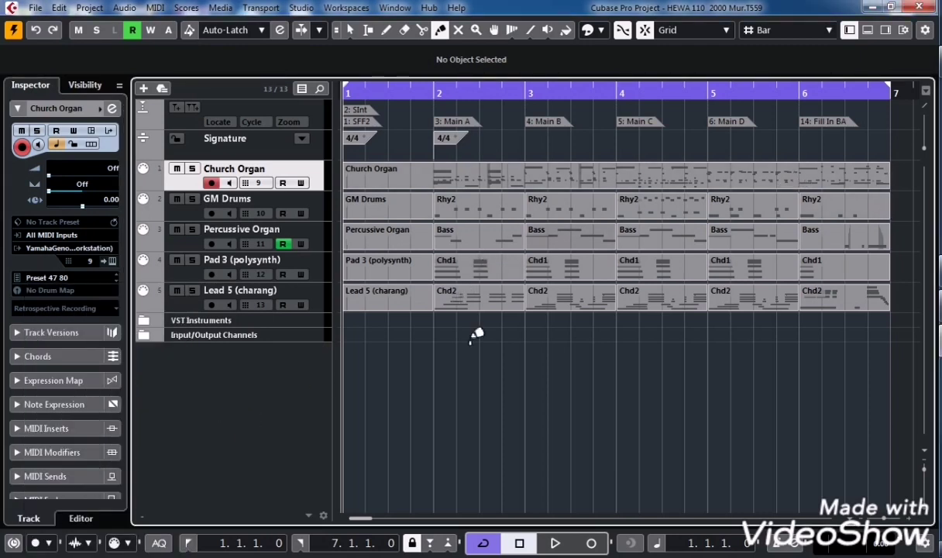
Open the glued Church Organ part in a separate Key Editor window and enlarge its controller lane.
right_click(446, 380)
left_click(450, 378)
left_click(562, 176)
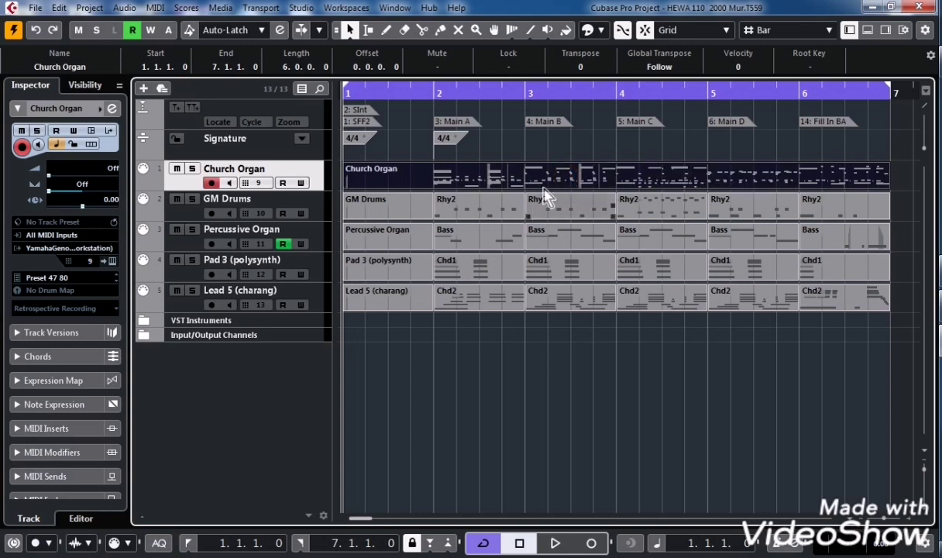
double_click(680, 189)
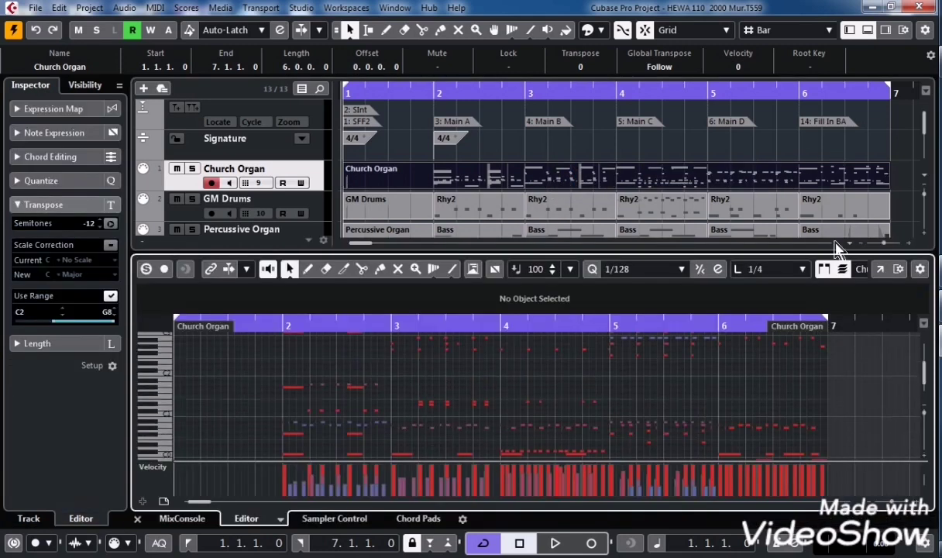
left_click(882, 268)
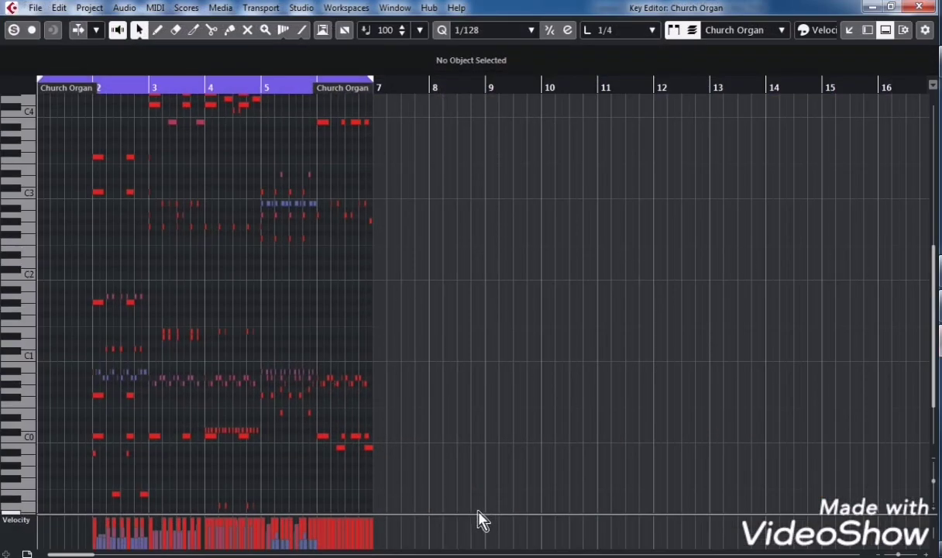
left_click_drag(479, 514, 530, 291)
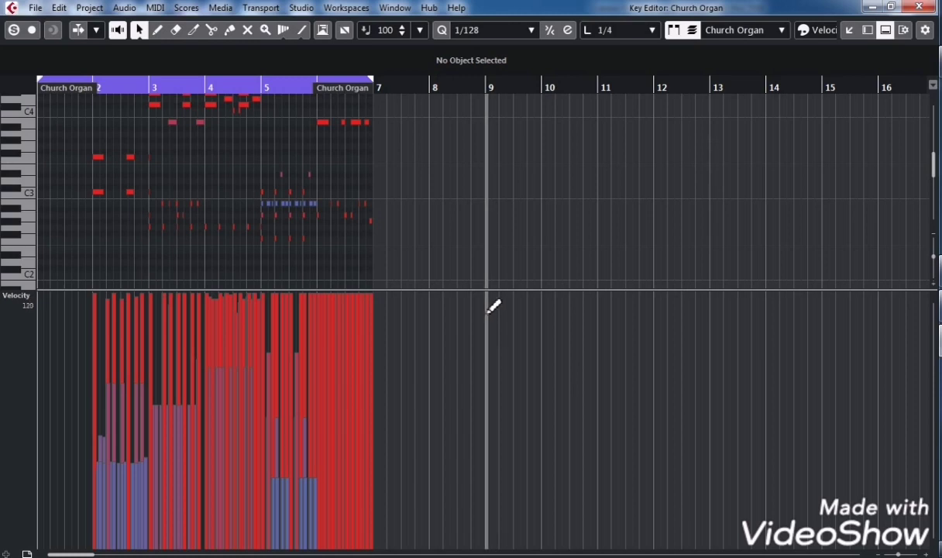
Display CC 0 (BankSel MSB) in the controller lane and inspect its first event in bar 1.
left_click(27, 296)
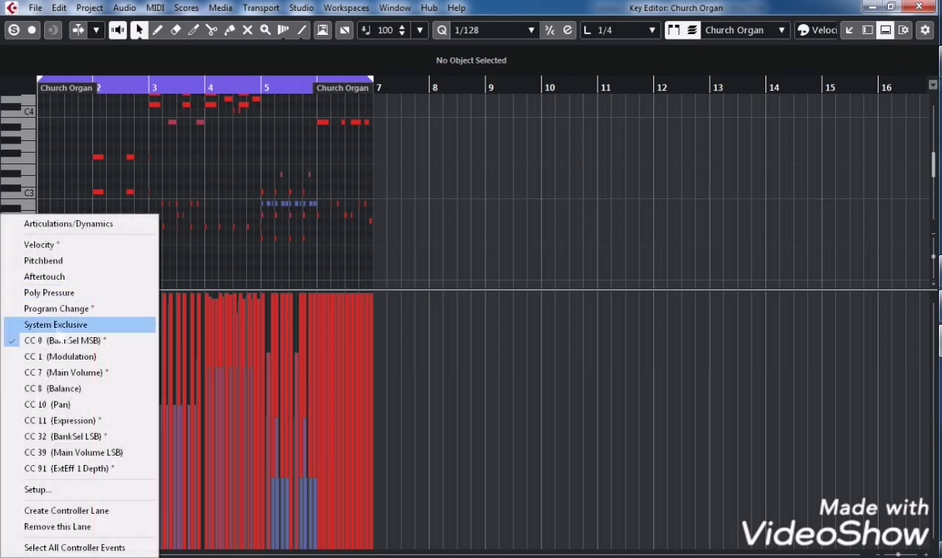
left_click(121, 343)
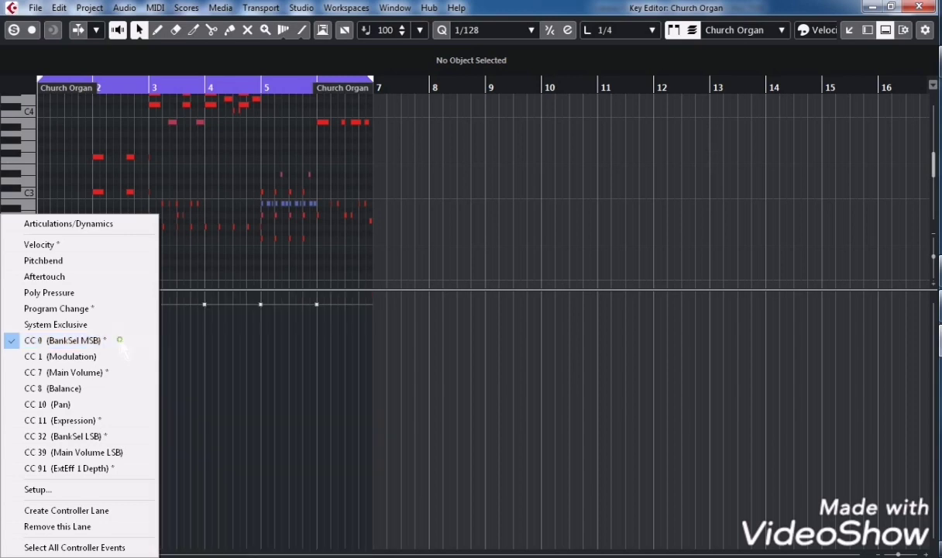
left_click_drag(120, 418, 40, 309)
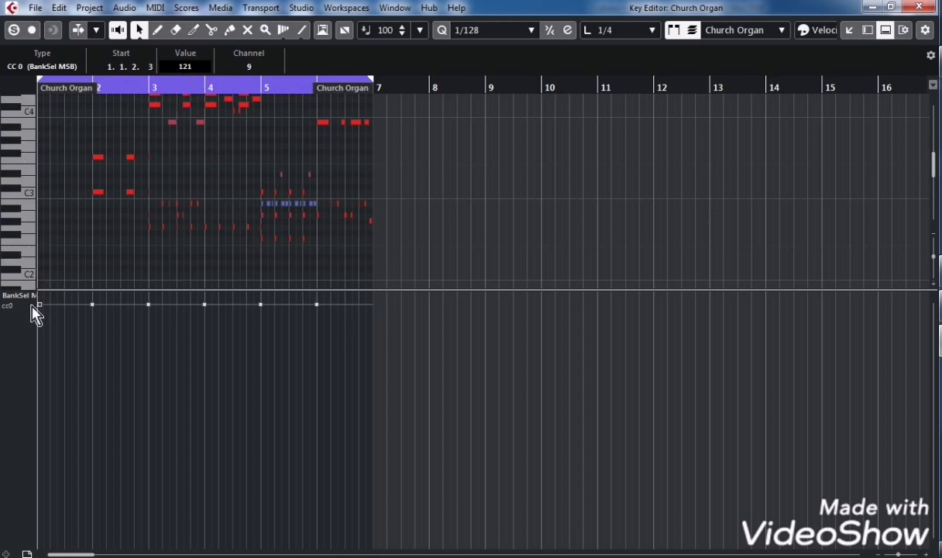
Display CC 32 (BankSel LSB) in the controller lane and raise its first event in bar 1 to 66.
mouse_move(31, 303)
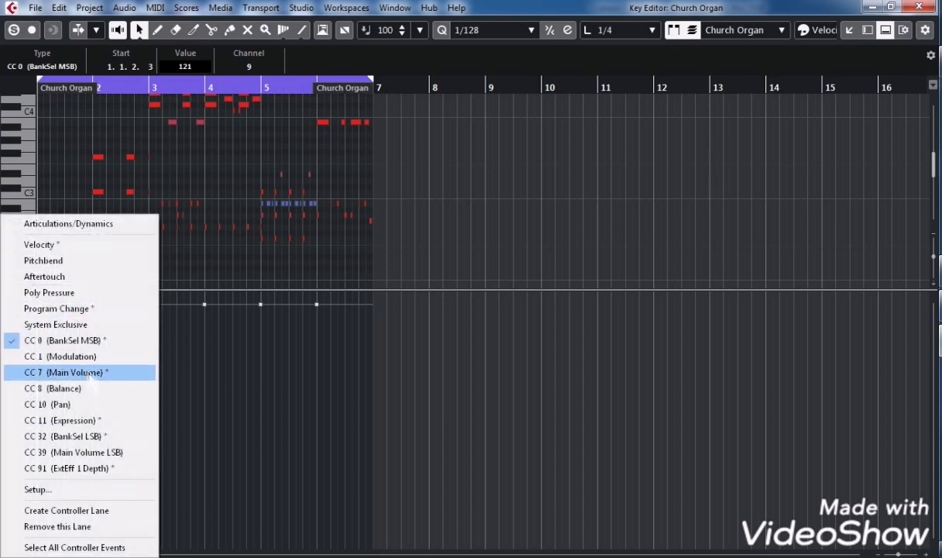
left_click(142, 437)
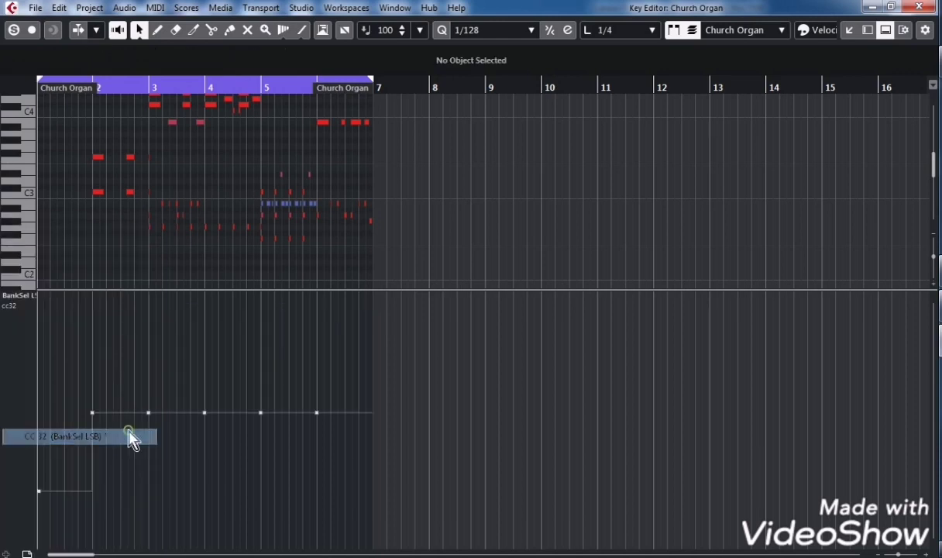
left_click(10, 489)
scroll(197, 70, "up", 20)
scroll(197, 70, "up", 9)
scroll(197, 70, "down", 1)
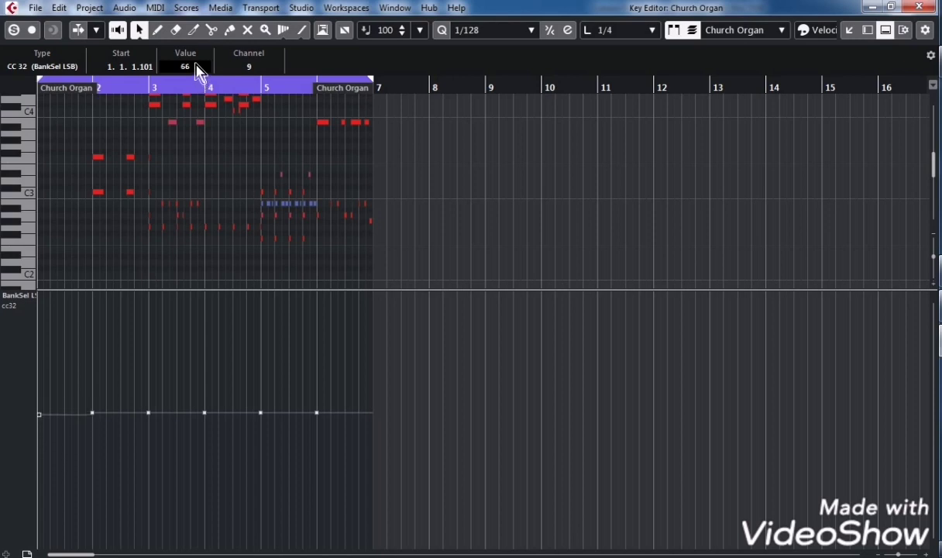
Select all CC 32 (BankSel LSB) events from bar 1 through bar 6 and lower their value to 62.
left_click_drag(397, 385, 39, 417)
scroll(200, 70, "down", 5)
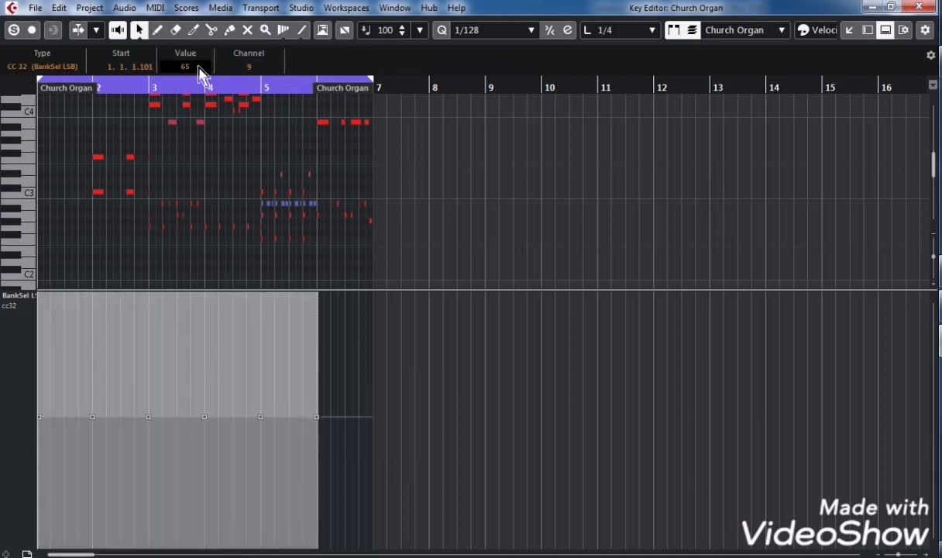
scroll(200, 70, "up", 2)
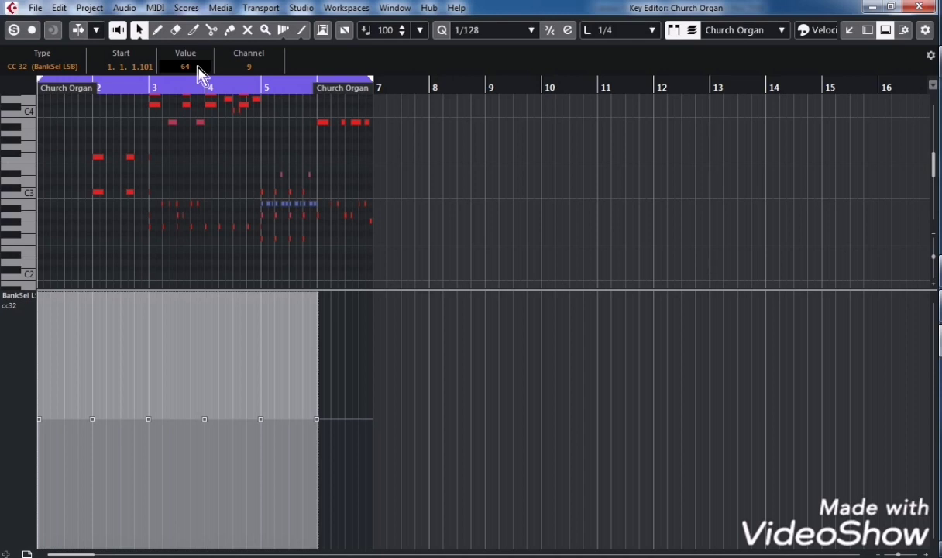
scroll(200, 69, "down", 2)
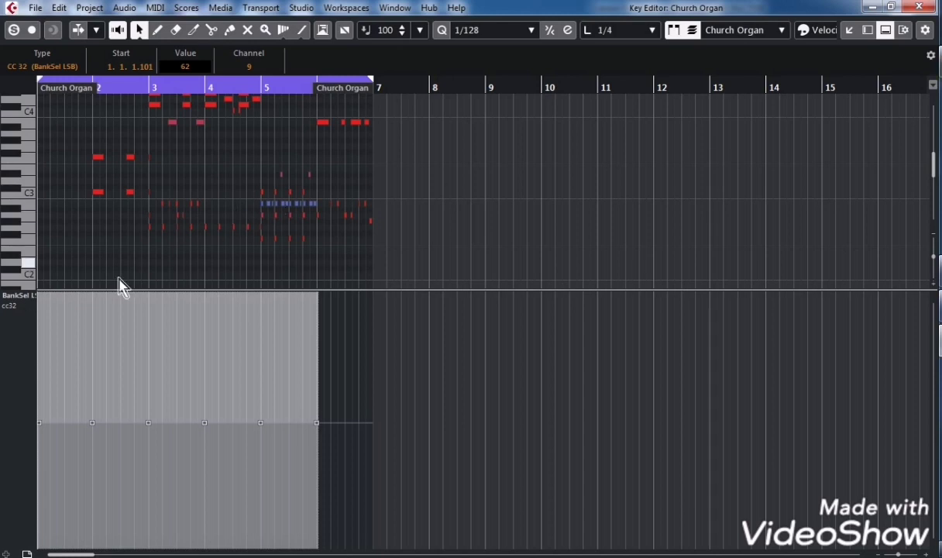
Display the Program Change data in the controller lane, inspect its first event in bar 1, and return to the project window.
left_click(31, 297)
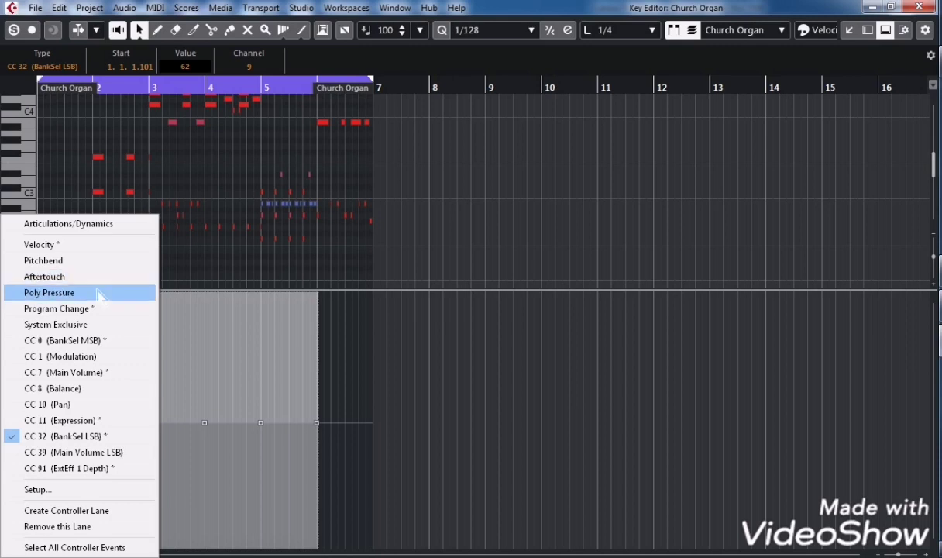
left_click(47, 308)
left_click_drag(124, 457, 35, 520)
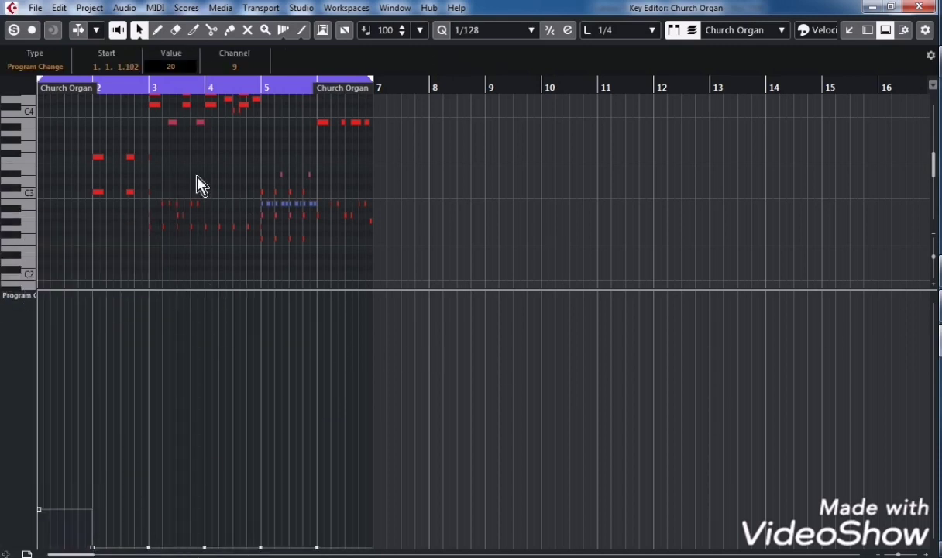
double_click(168, 68)
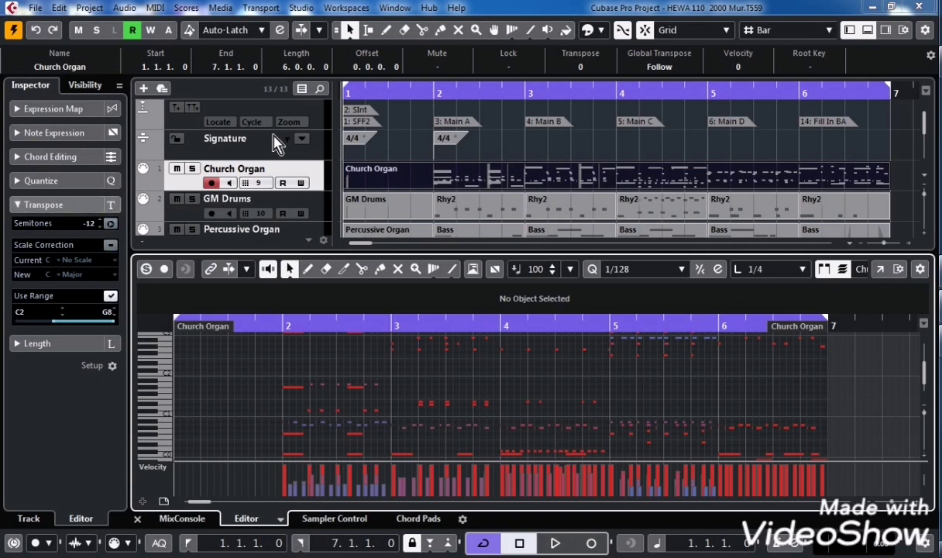
Check the MIDI input and output routing choices of the Church Organ track without changing them.
left_click(309, 174)
left_click(31, 233)
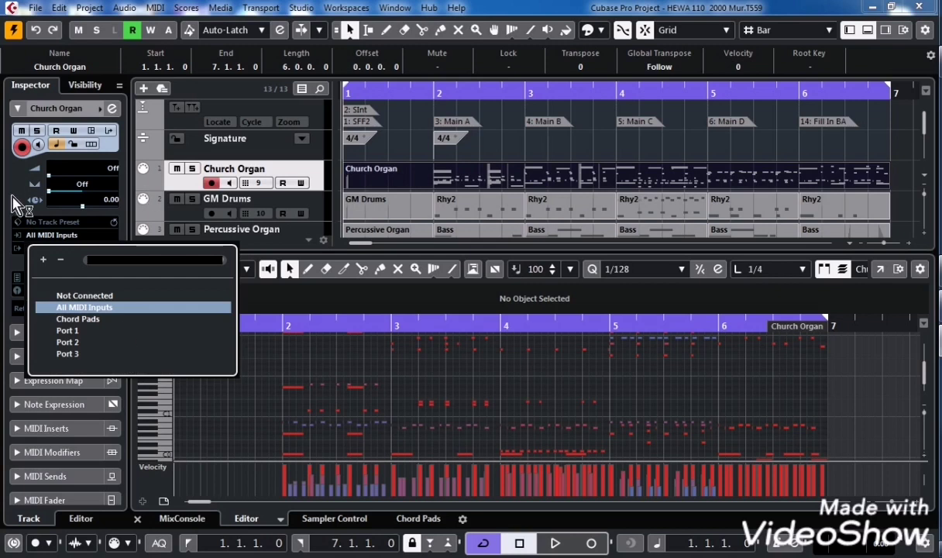
left_click(36, 233)
left_click(87, 248)
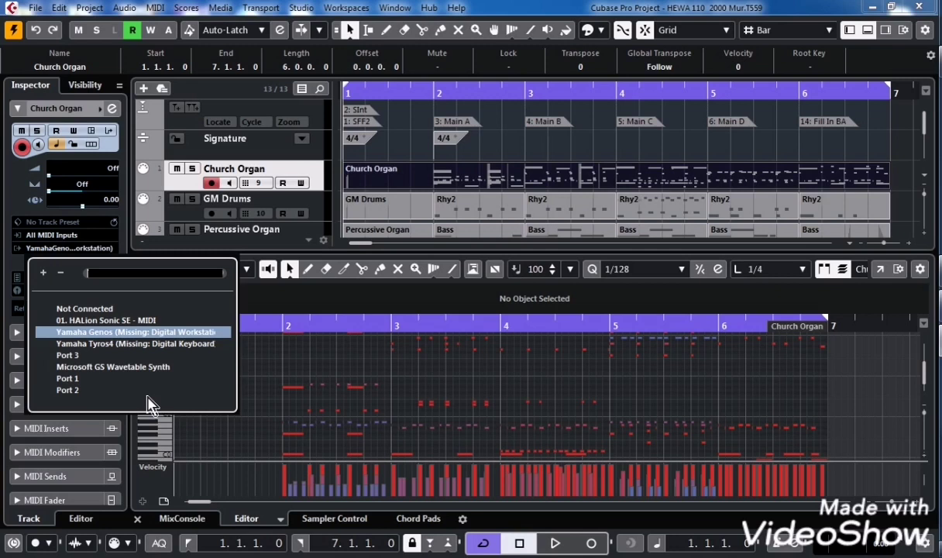
left_click(468, 98)
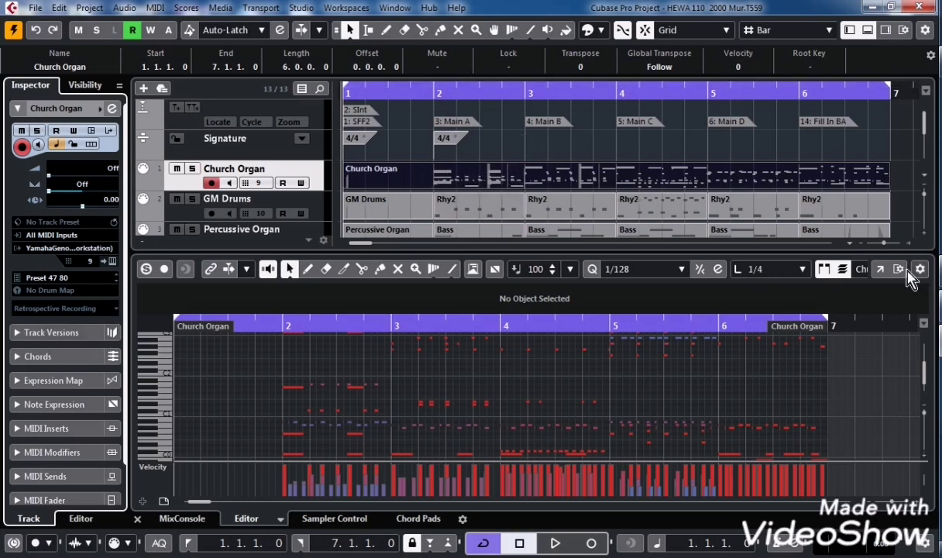
Reopen the Church Organ part in a separate Key Editor window and lower its first Program Change event to 1.
left_click(852, 267)
left_click(852, 265)
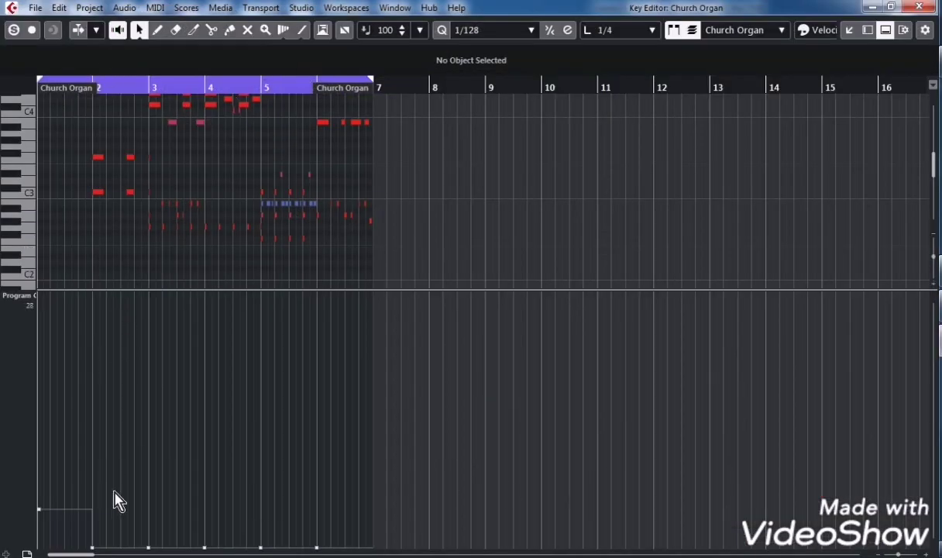
left_click(40, 294)
left_click(31, 307)
left_click(88, 469)
left_click(39, 513)
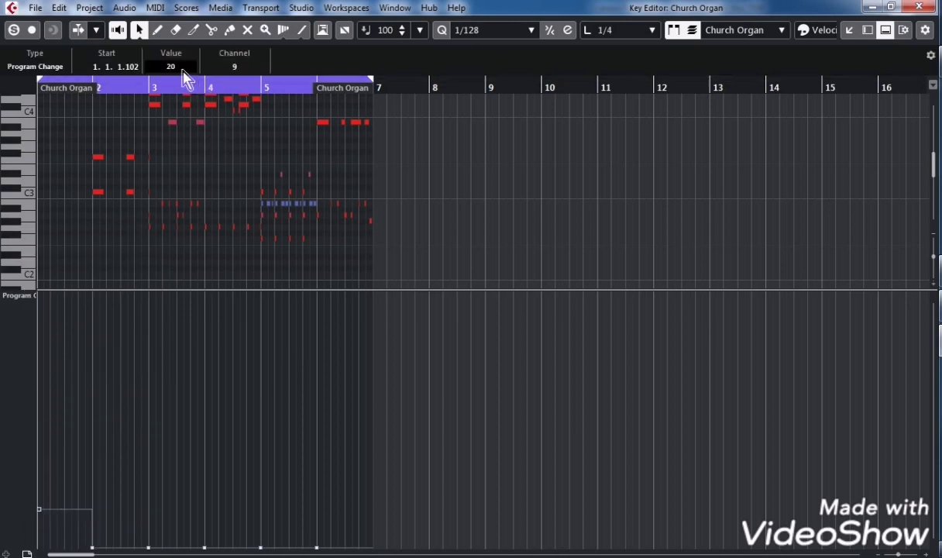
scroll(180, 70, "down", 15)
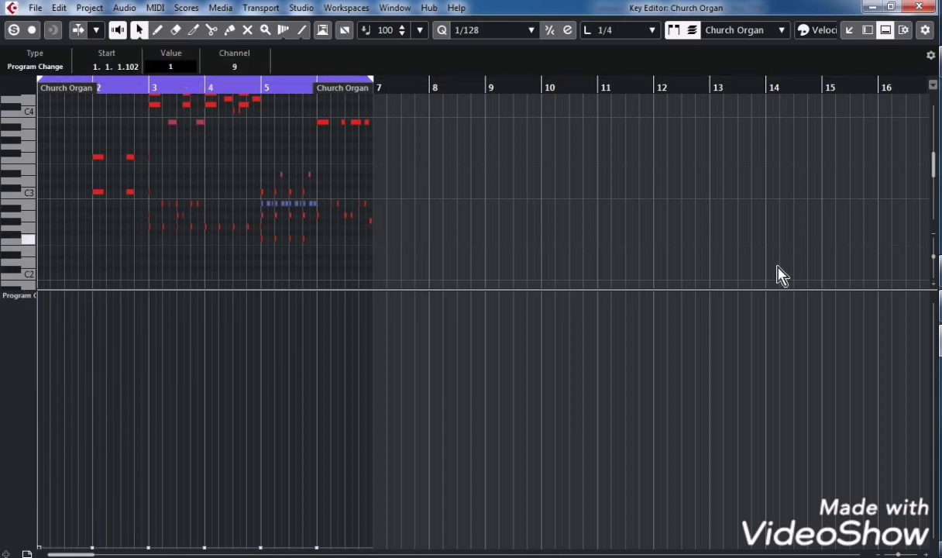
Select all Program Change events from bar 1 through bar 6 and apply the value 1 to them.
left_click_drag(446, 515, 36, 547)
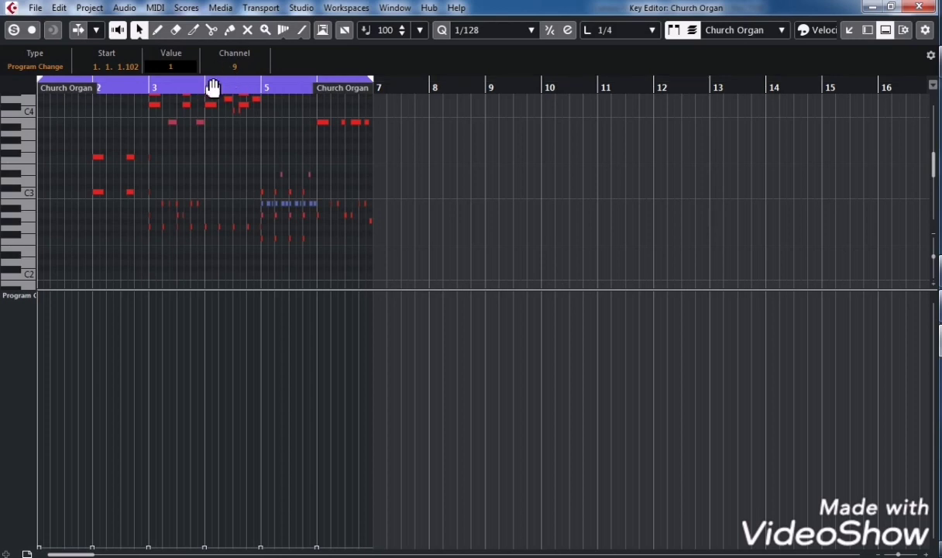
left_click(170, 66)
key("Return")
Close the Key Editor to restore the full project view and turn off automation reading on the Percussive Organ track.
left_click(849, 31)
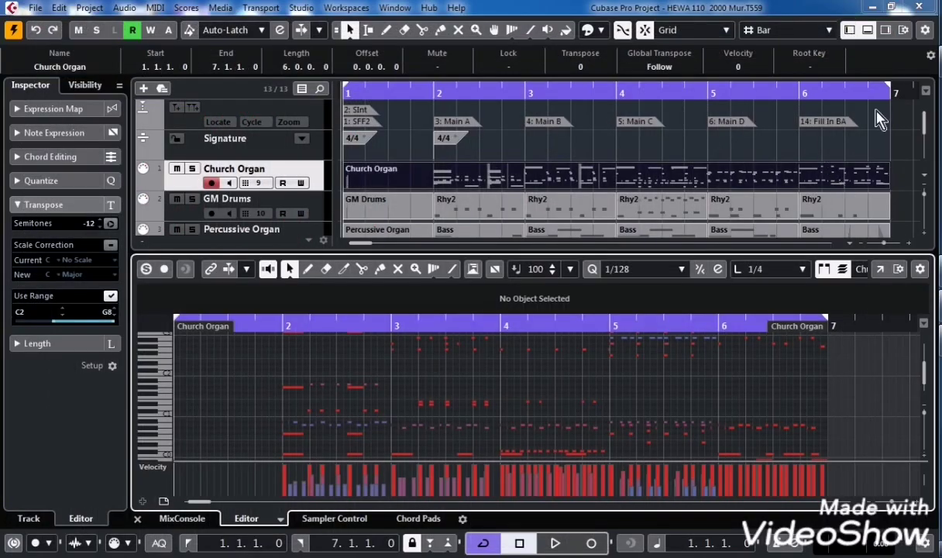
left_click(849, 29)
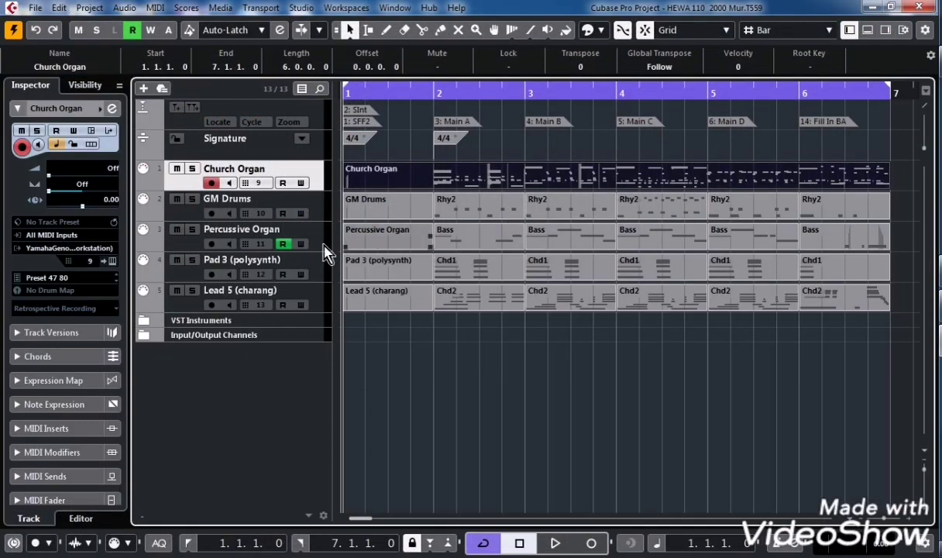
left_click(284, 244)
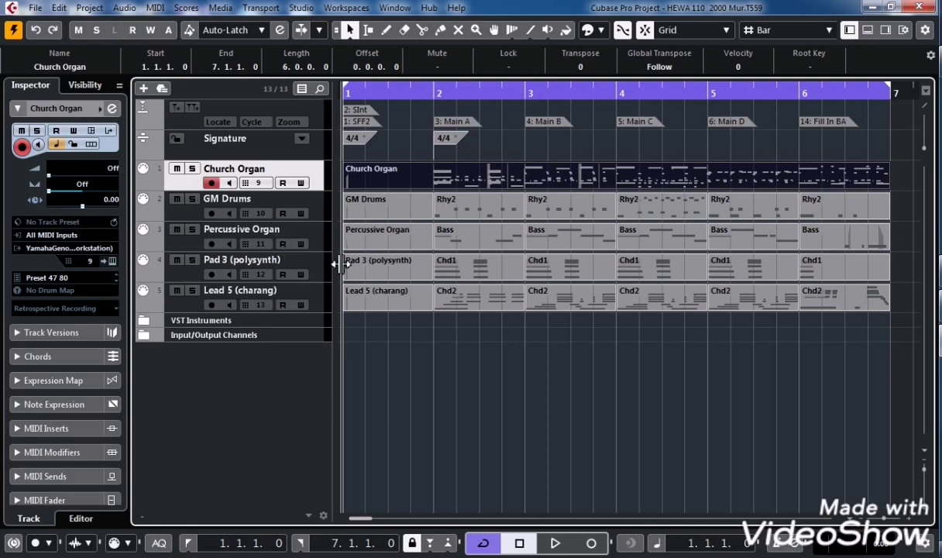